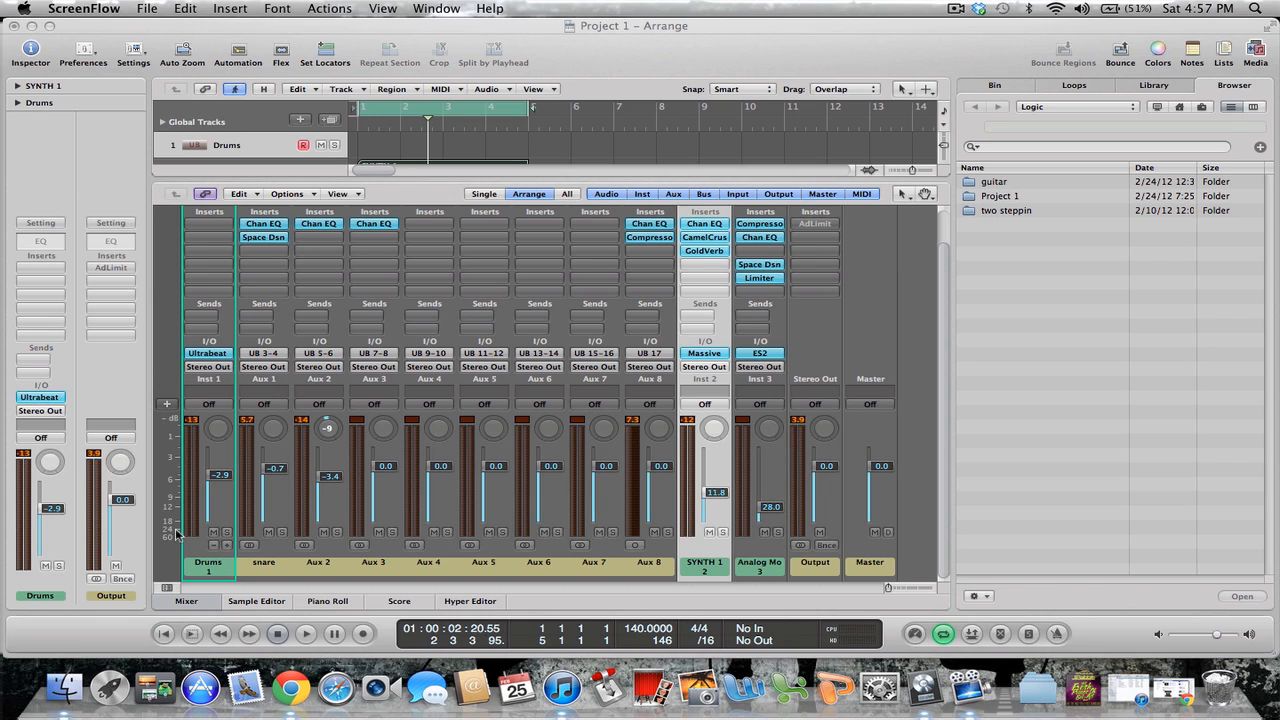
Close the mixer, select the Drums track and open its Ultrabeat instrument window over the arrangement
click(208, 601)
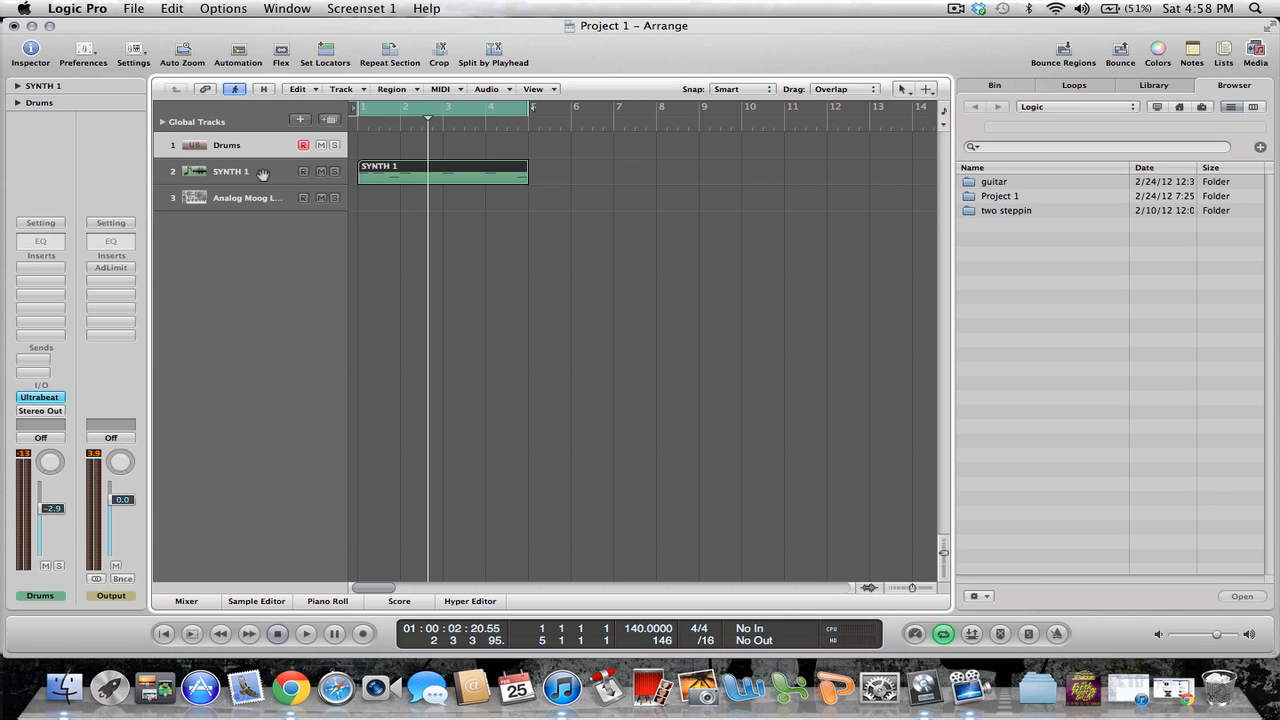
click(262, 174)
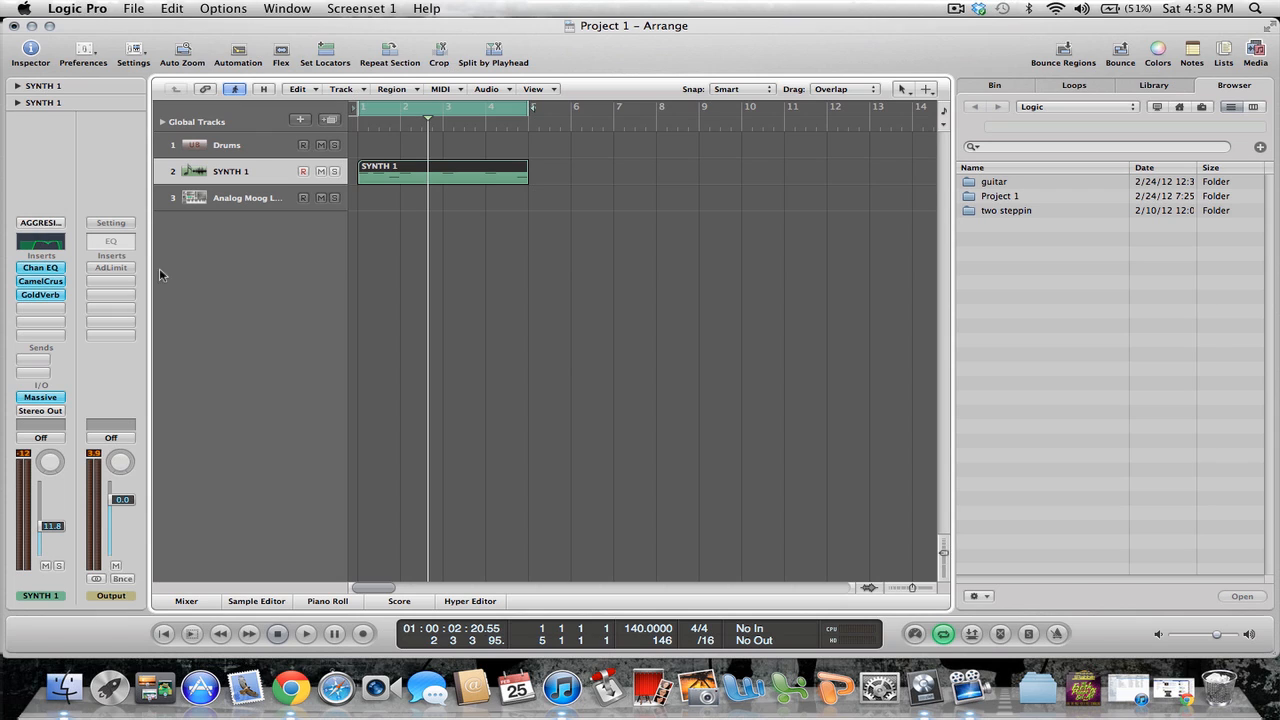
click(241, 144)
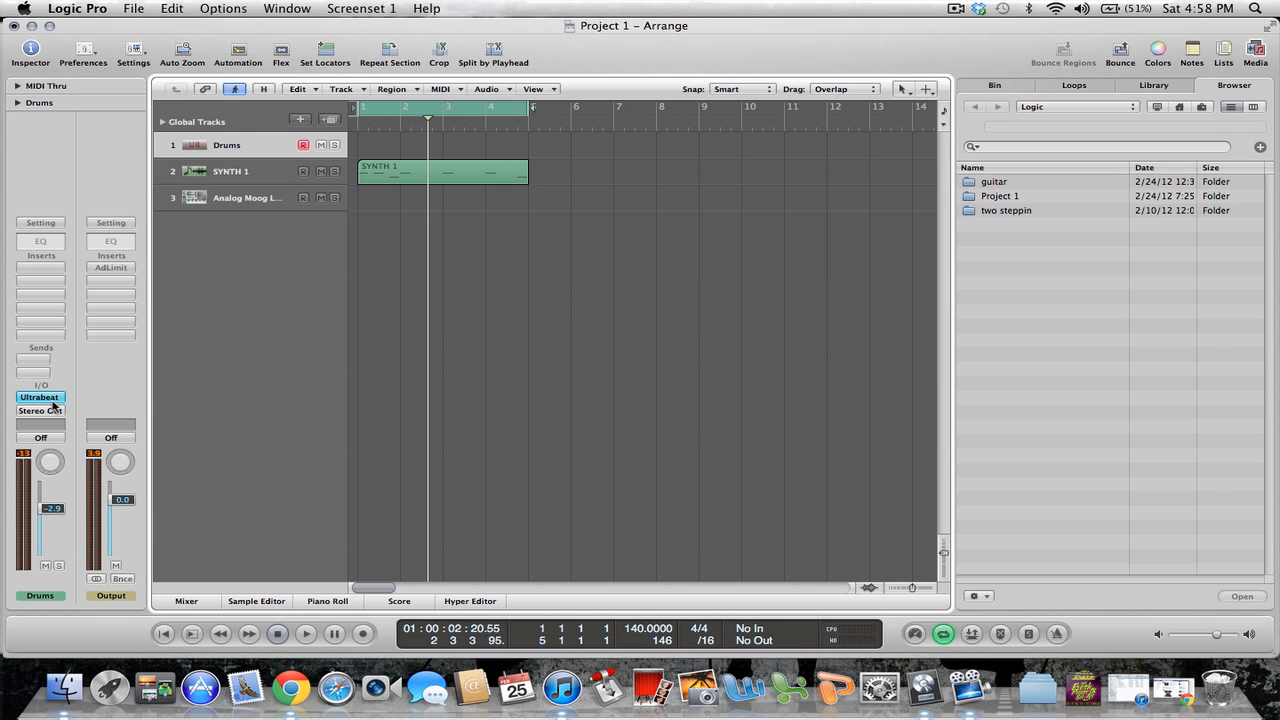
click(53, 405)
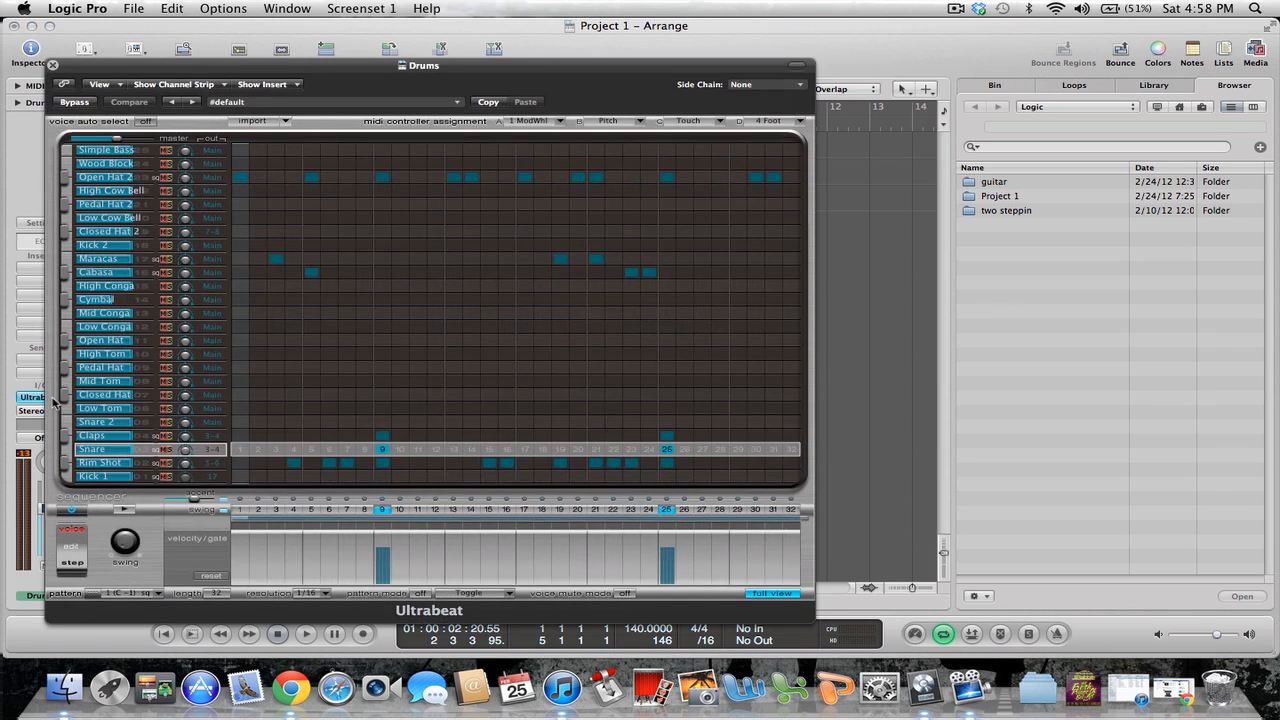
drag(280, 66, 551, 27)
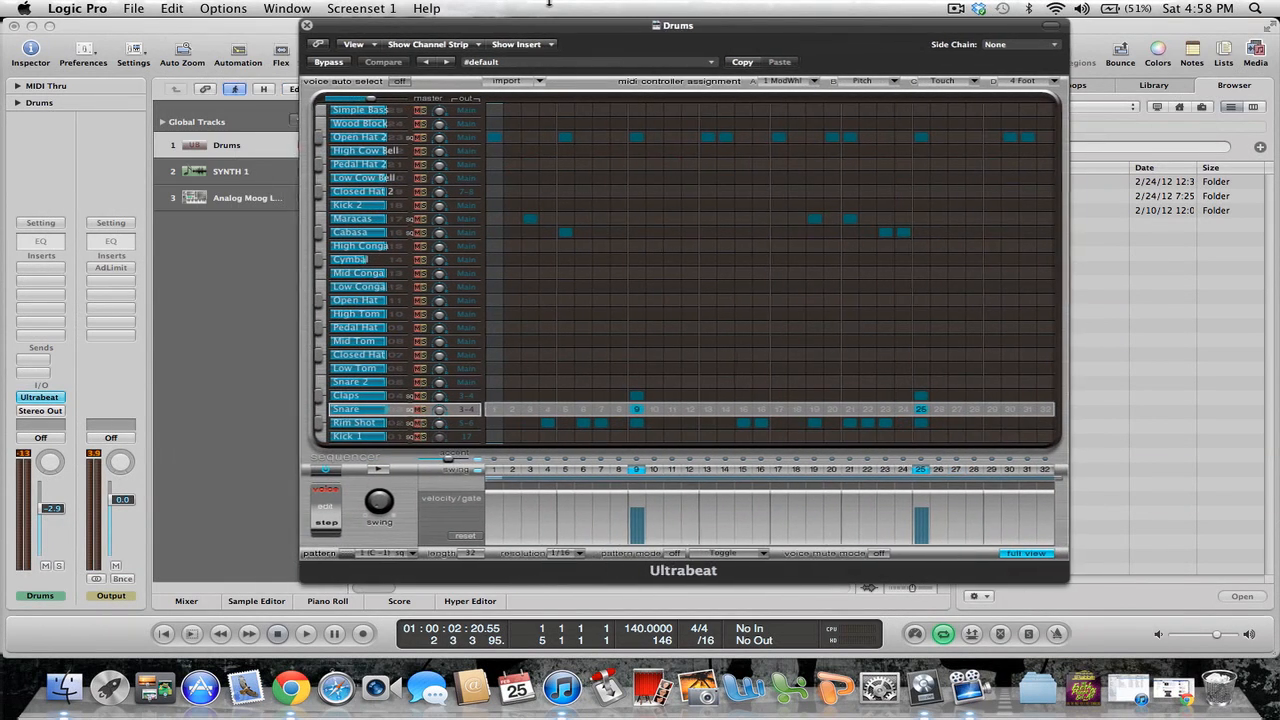
Show Ultrabeat's synthesis controls, lengthen the Kick 1 voice's envelope 4 decay to about 2.8 s and audition it
click(1049, 555)
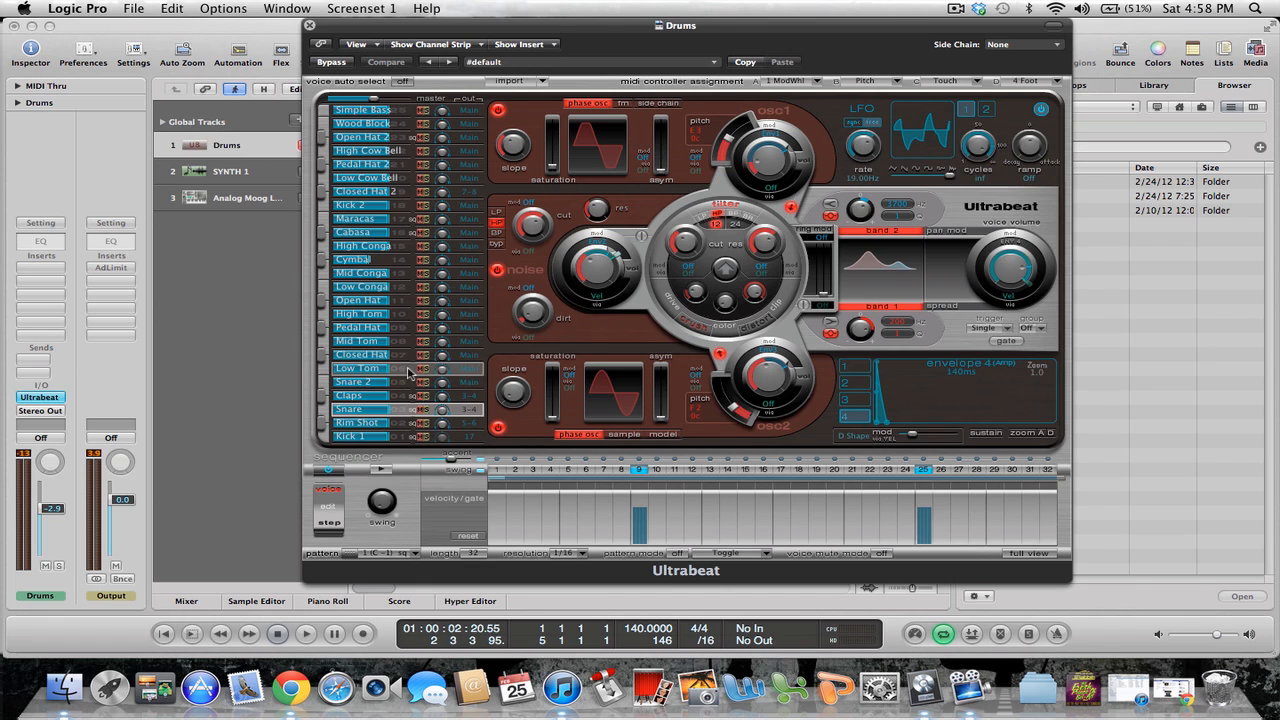
click(405, 440)
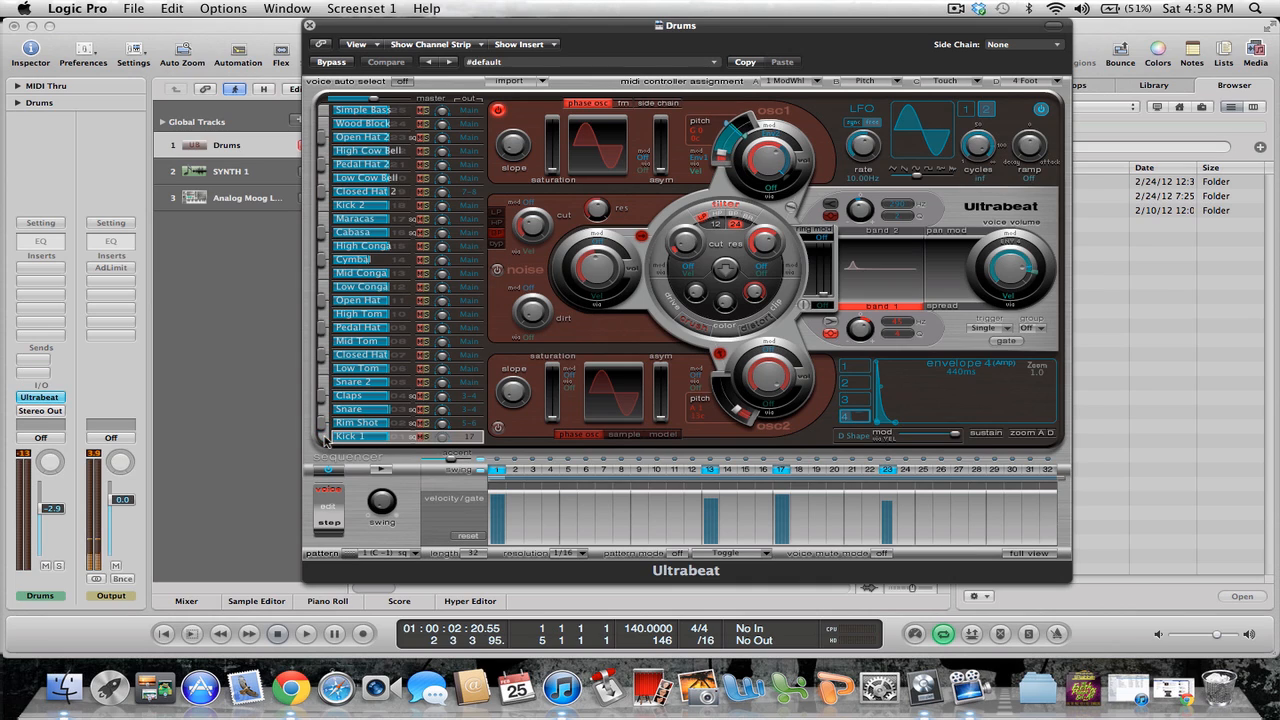
mouse_move(878, 427)
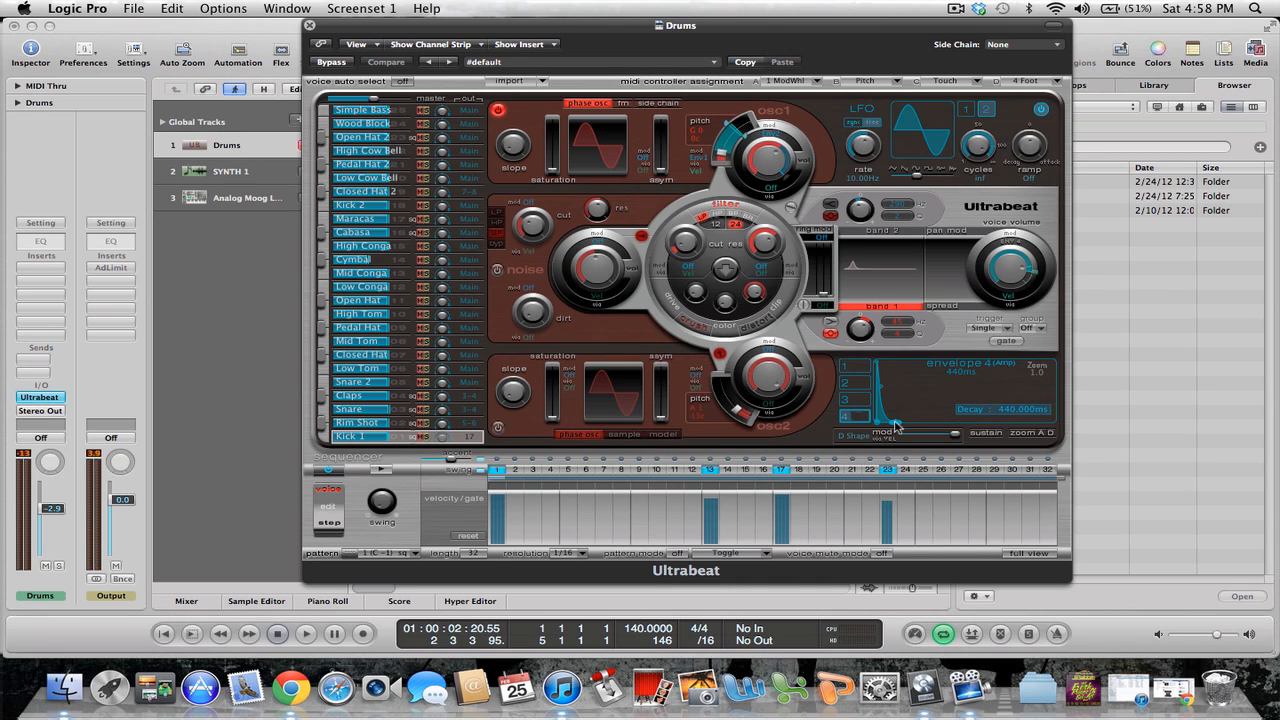
drag(895, 423, 932, 425)
click(323, 436)
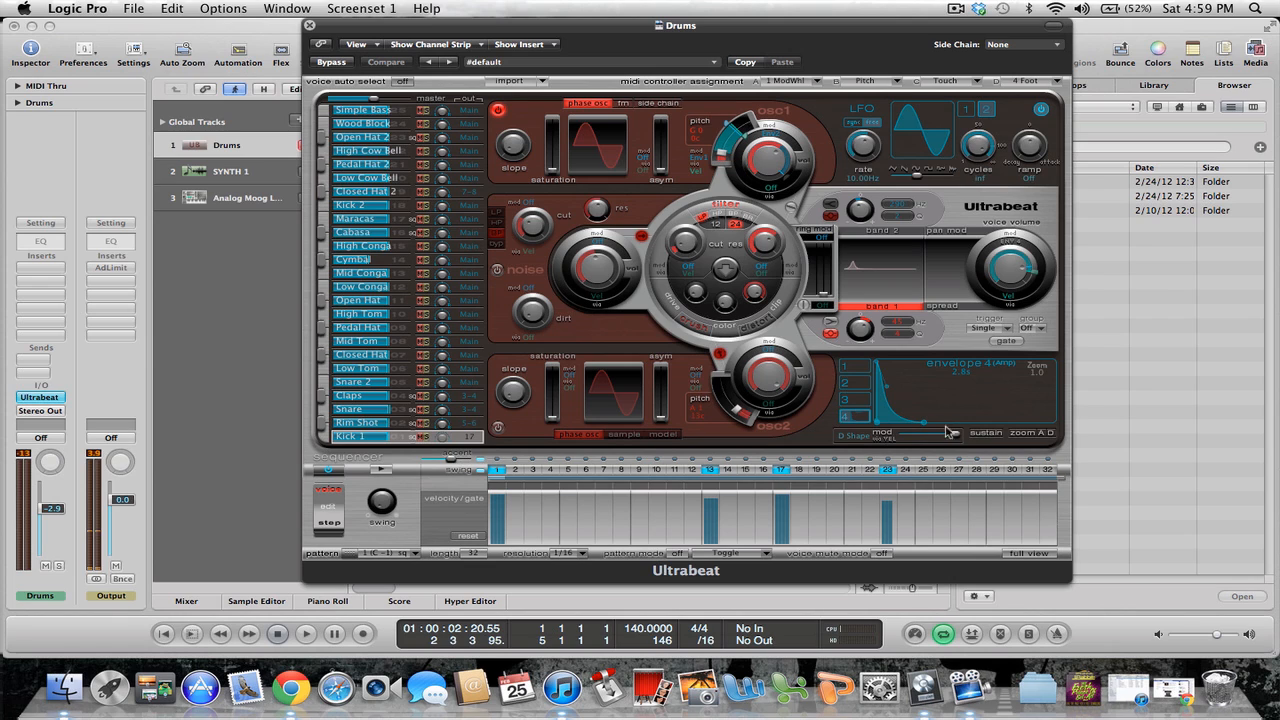
Shorten the envelope 4 decay of Kick 1 to about 400 ms and audition the kick repeatedly
drag(929, 426, 896, 428)
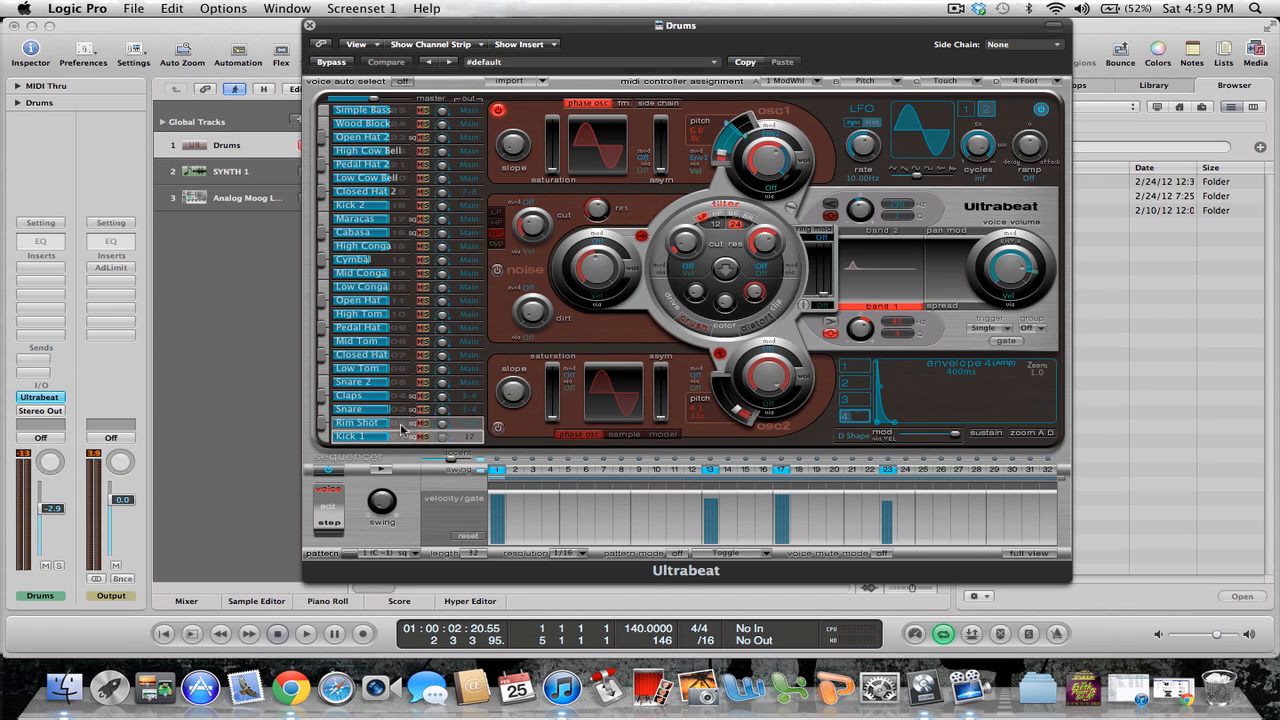
click(321, 440)
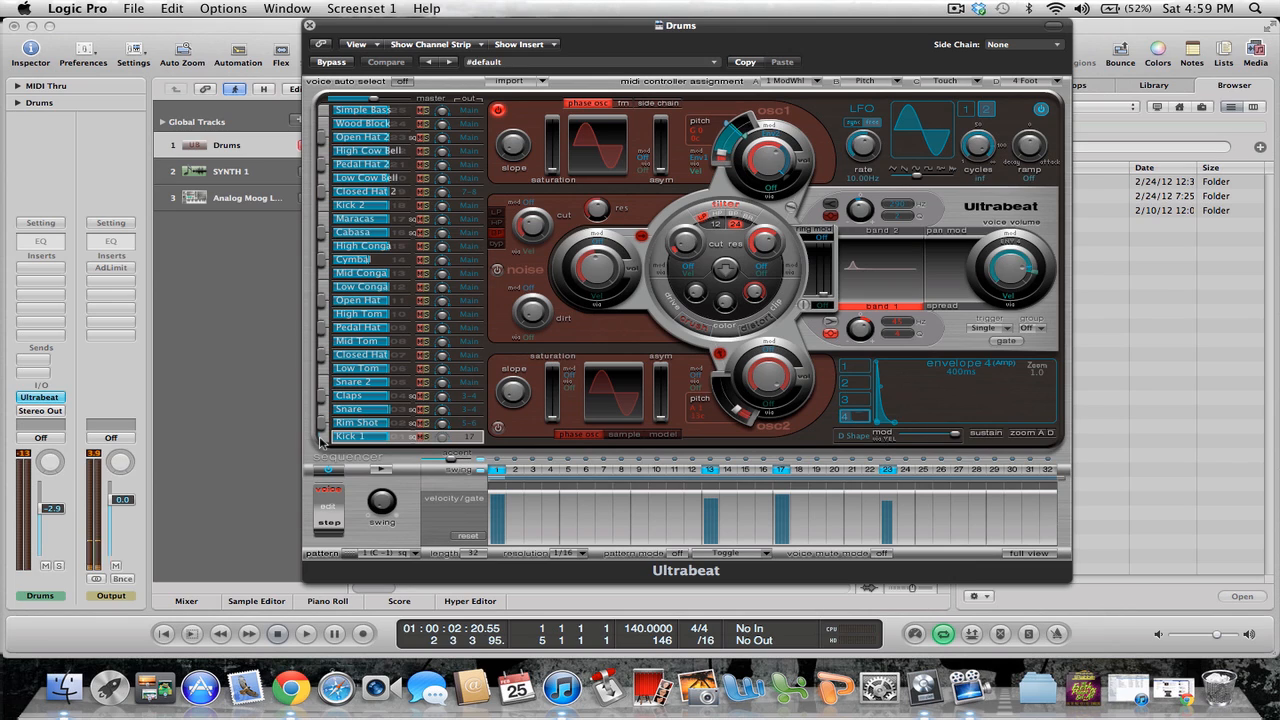
click(321, 440)
click(321, 440)
click(321, 440)
click(321, 440)
click(321, 440)
click(321, 440)
click(320, 440)
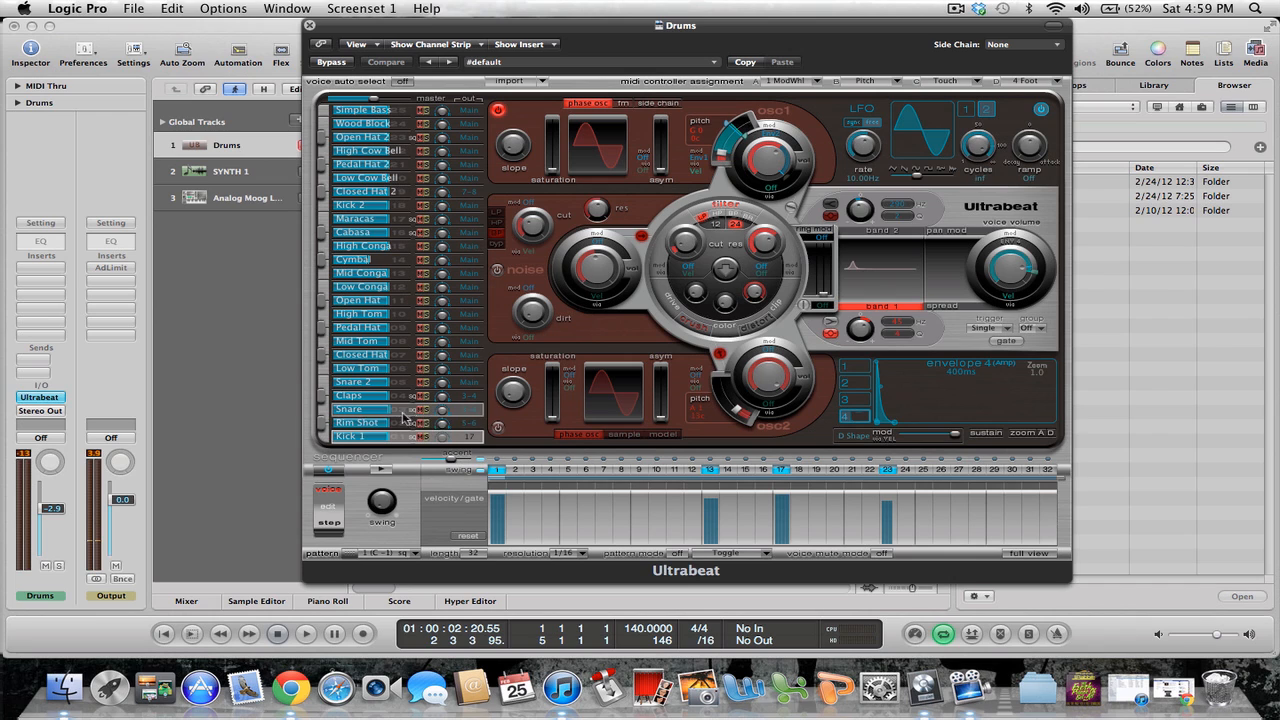
Switch Ultrabeat back to the full view showing the step grid of all drum voices
click(1024, 553)
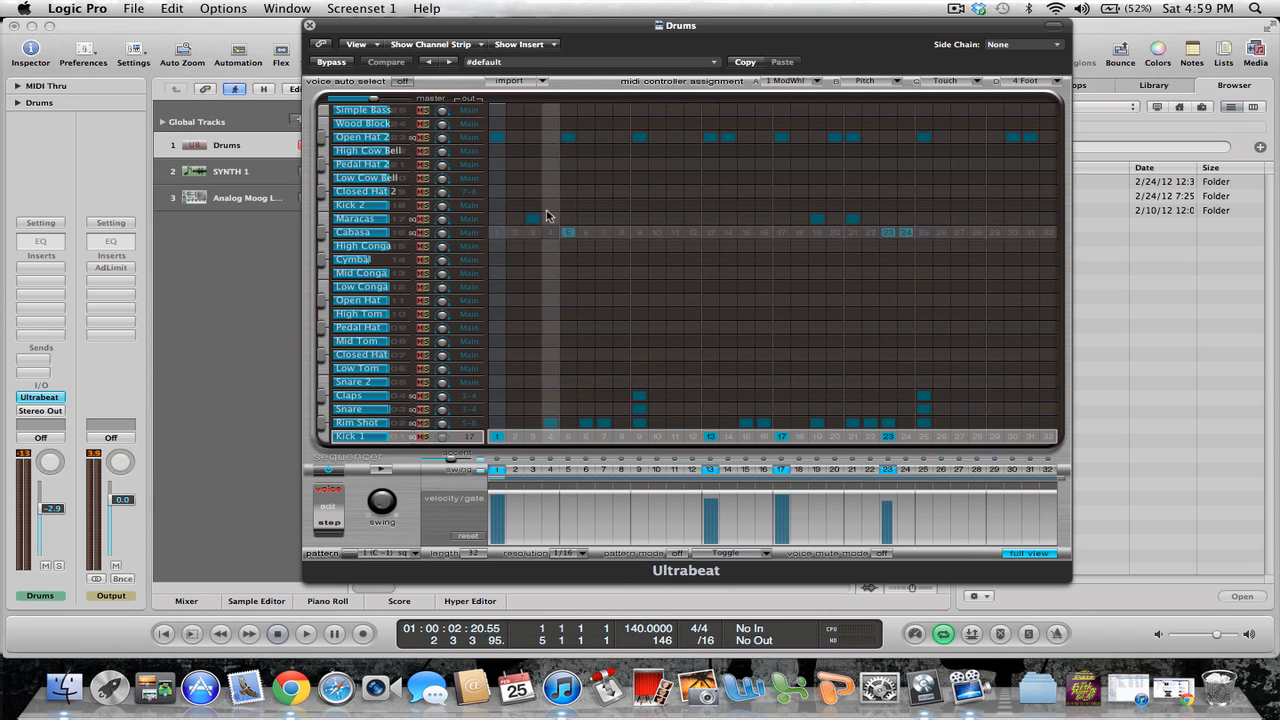
click(1045, 554)
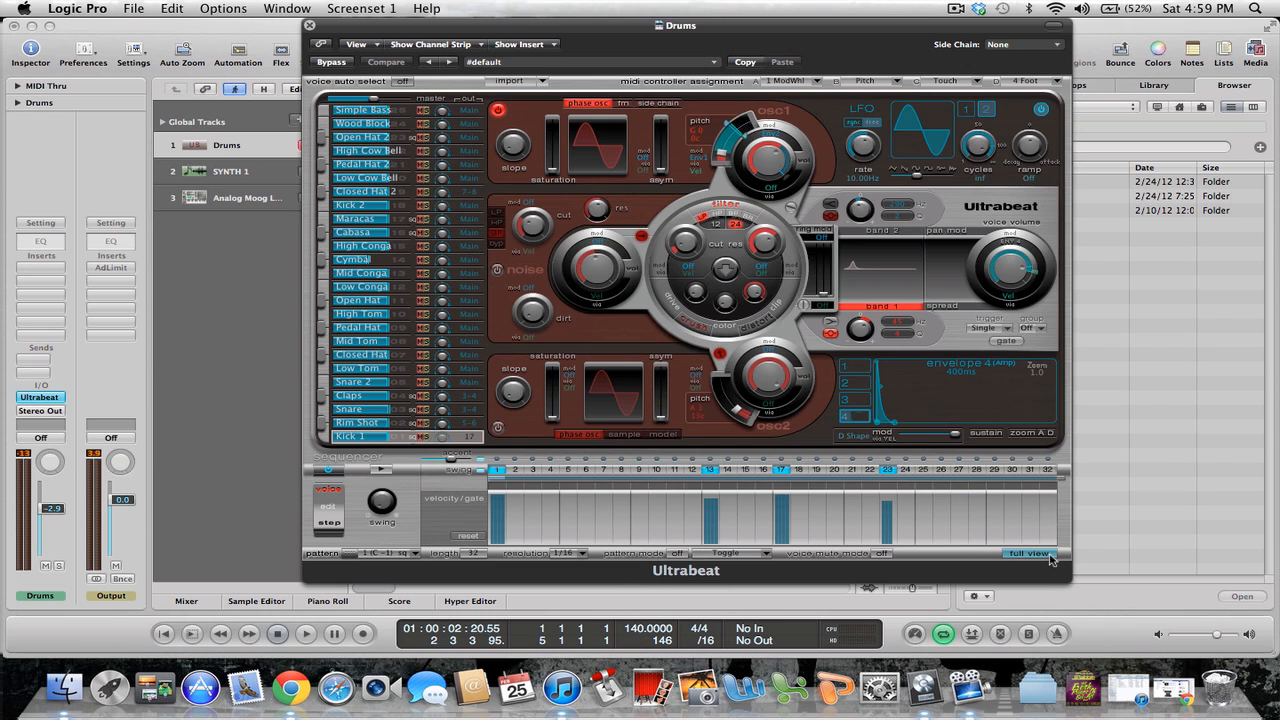
click(1046, 555)
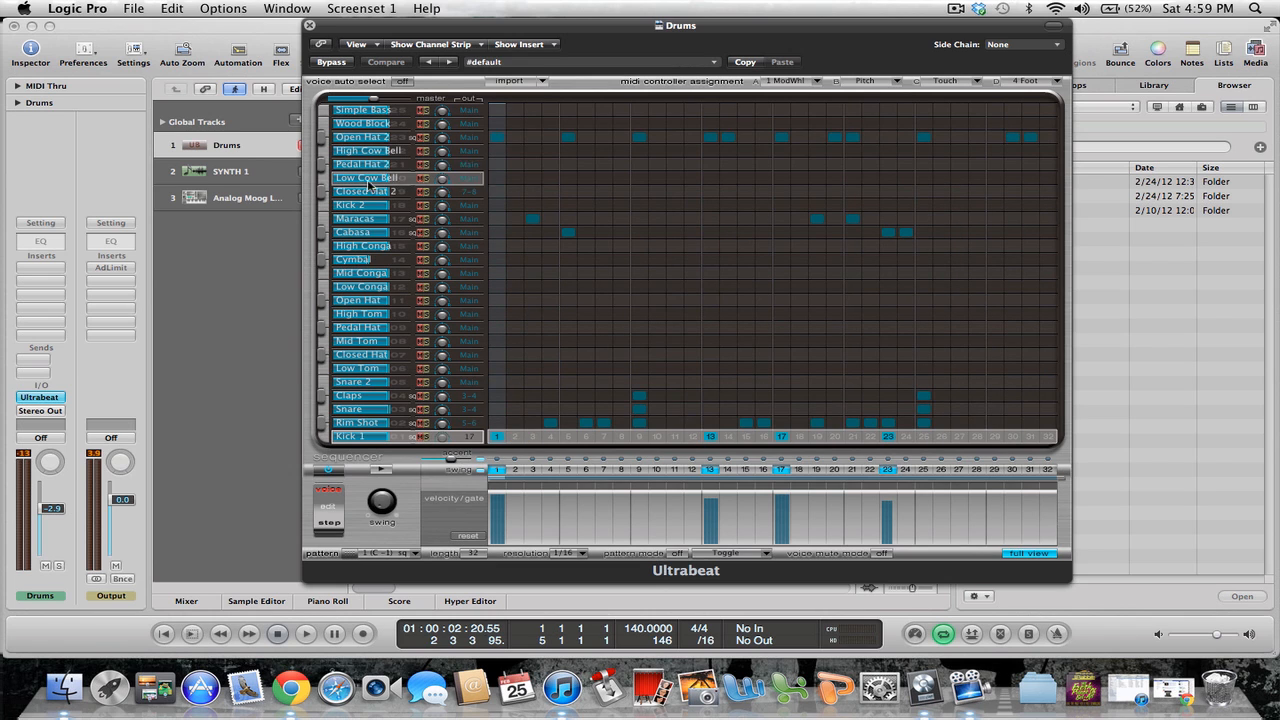
Set the Drums channel's instrument to Ultrabeat (Drum Synth) as Multi Output (8xStereo, 8xMono)
click(42, 399)
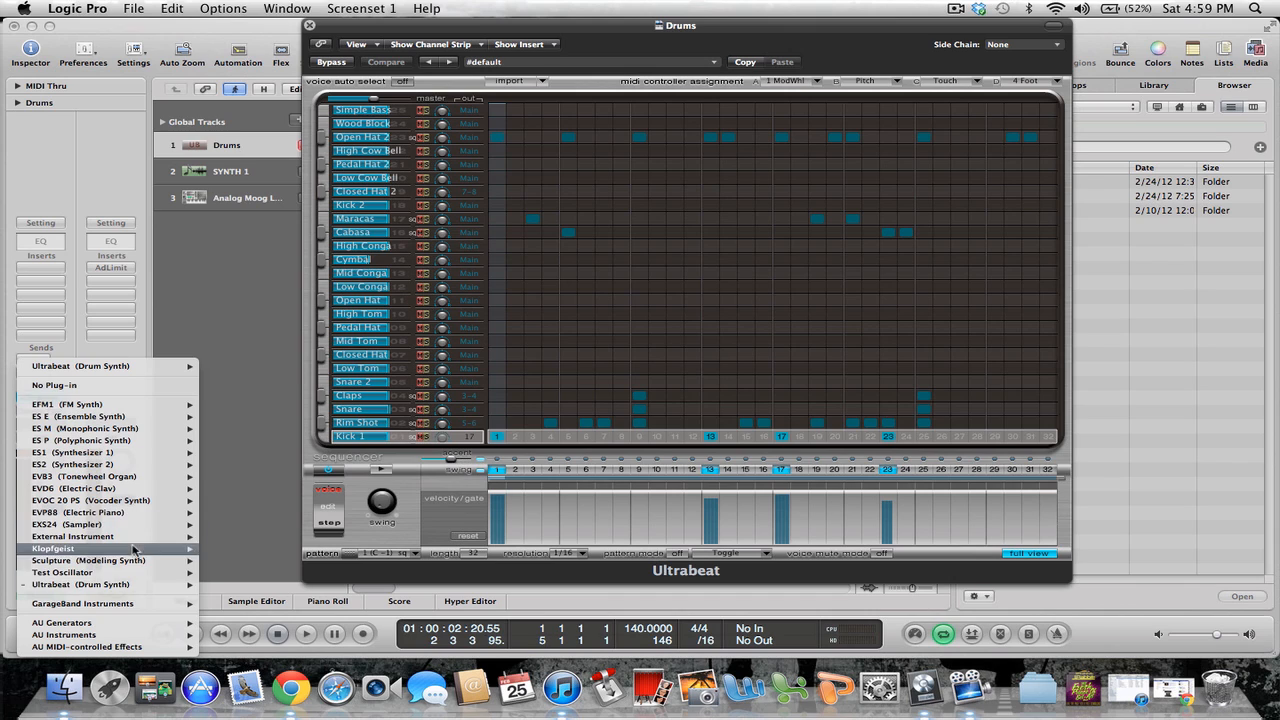
mouse_move(165, 585)
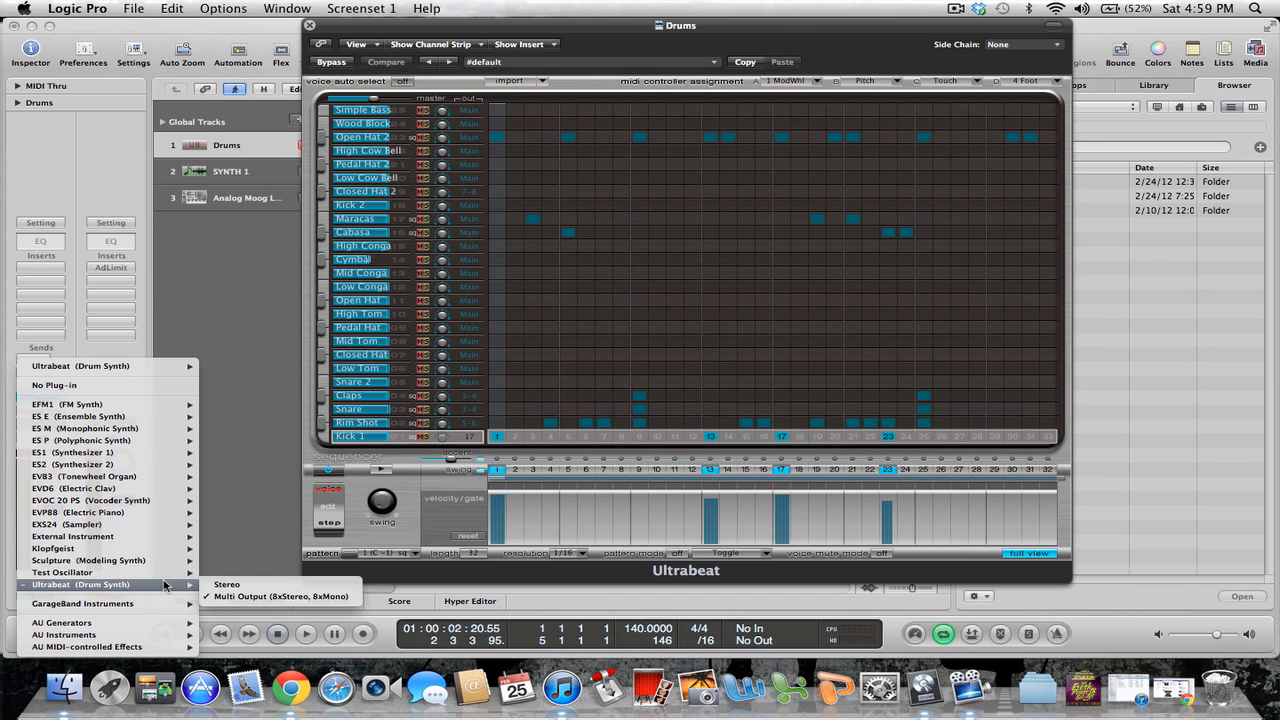
click(228, 597)
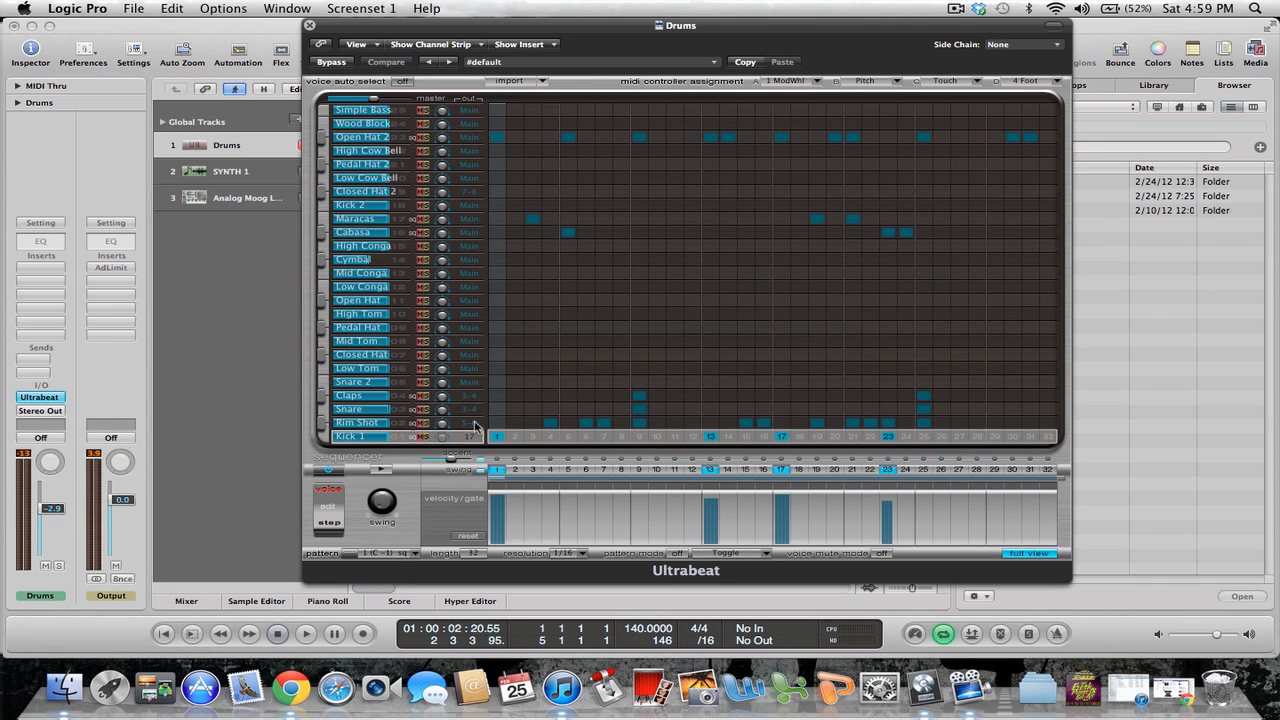
Show the mixer beside Ultrabeat and assign the Kick 1 voice to output 17
click(186, 601)
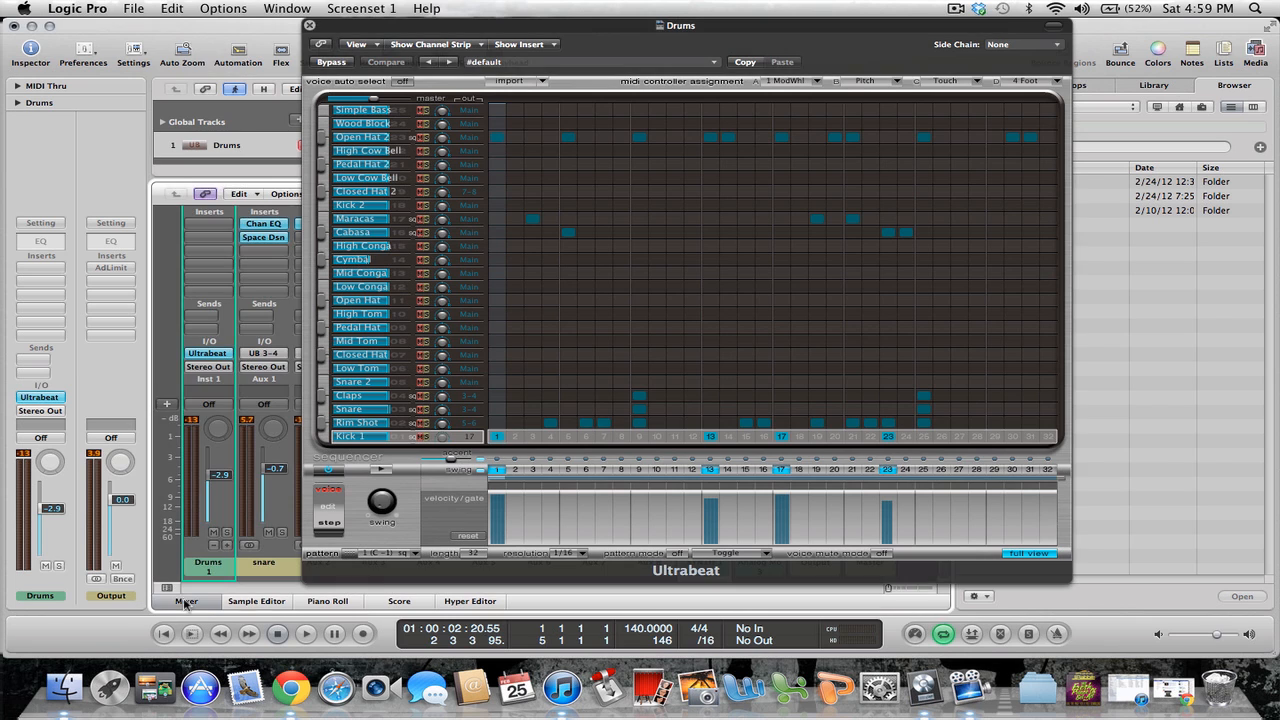
click(461, 25)
drag(461, 25, 711, 25)
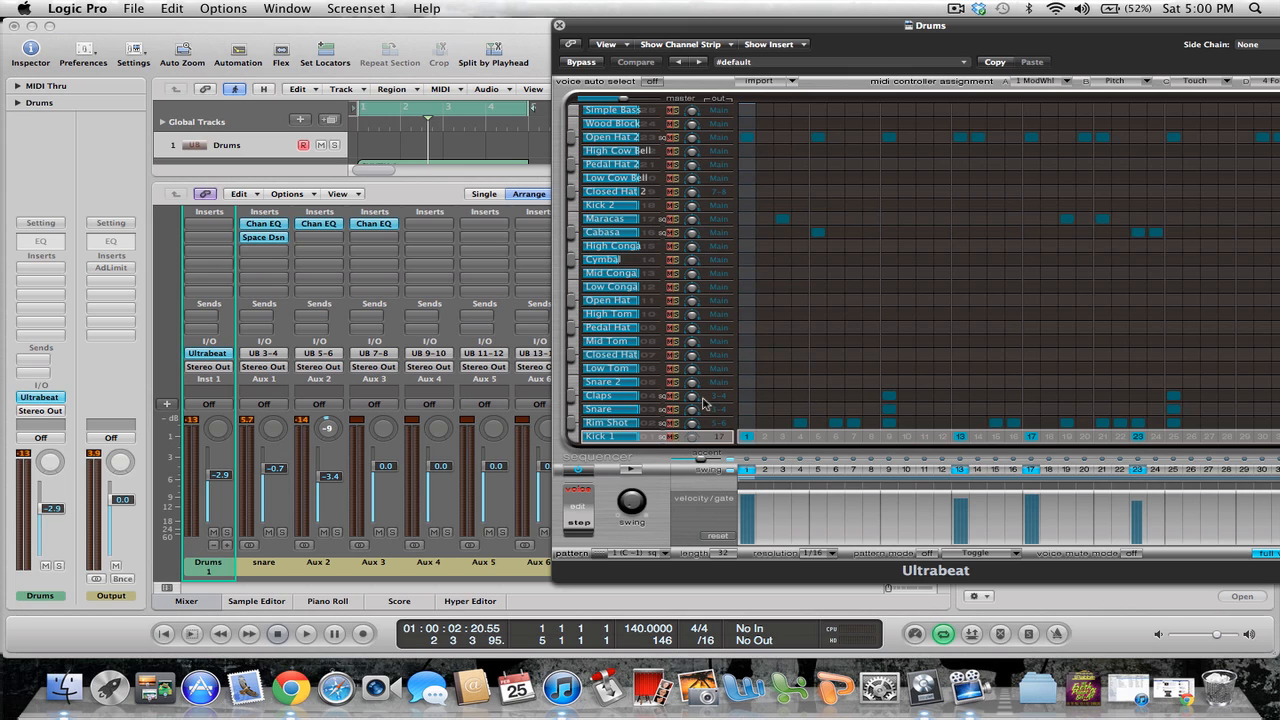
click(722, 438)
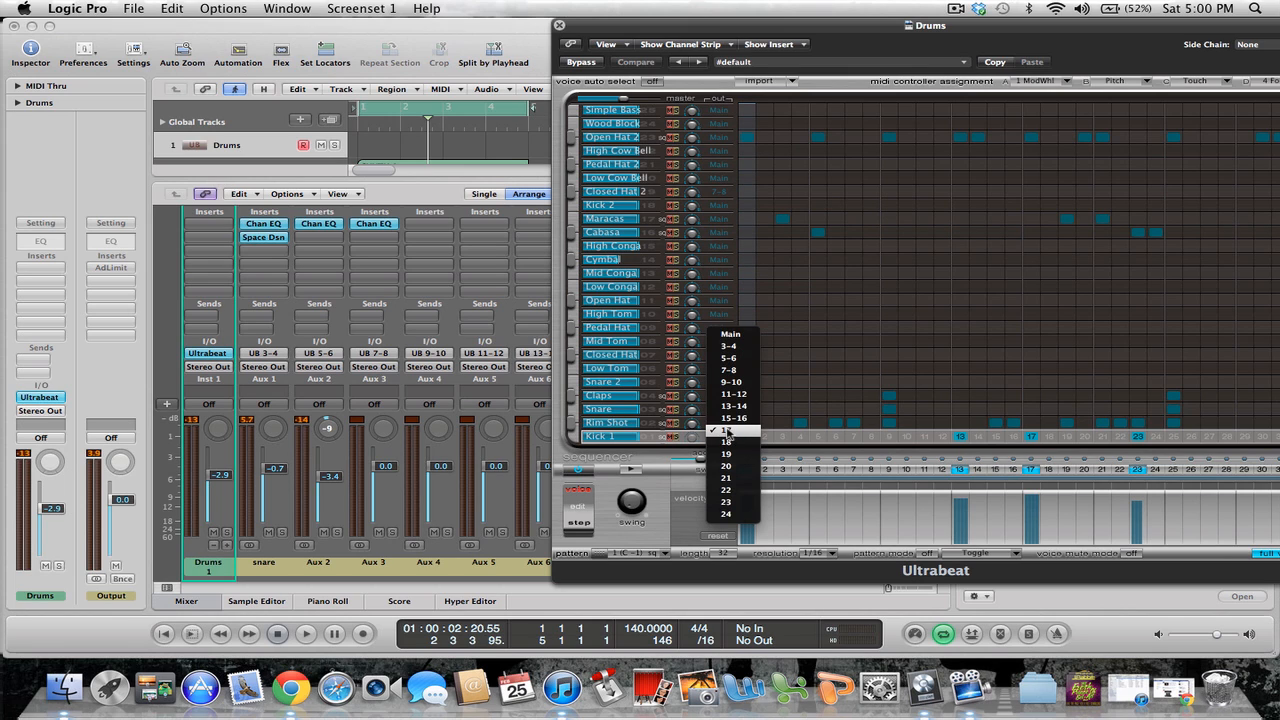
click(727, 432)
Check the aux channel fed by UB 17, close the mixer and Ultrabeat, and briefly play the loop
drag(730, 25, 847, 6)
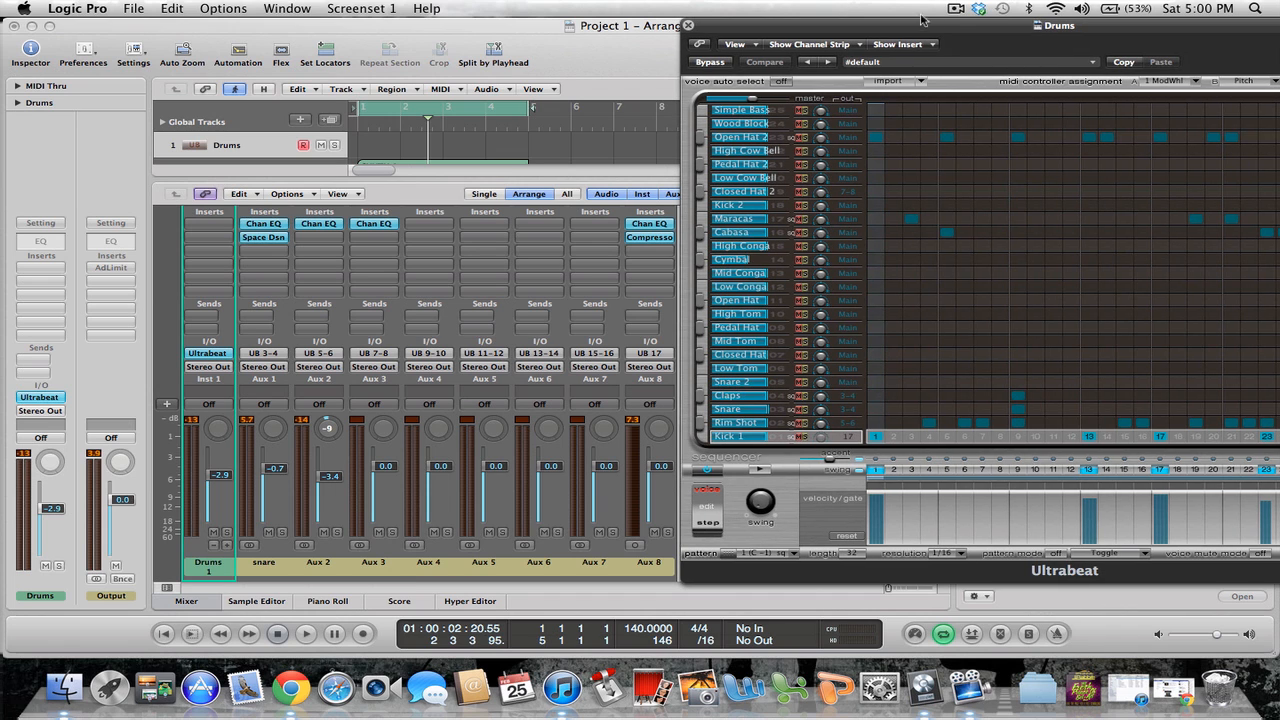
drag(938, 26, 684, 26)
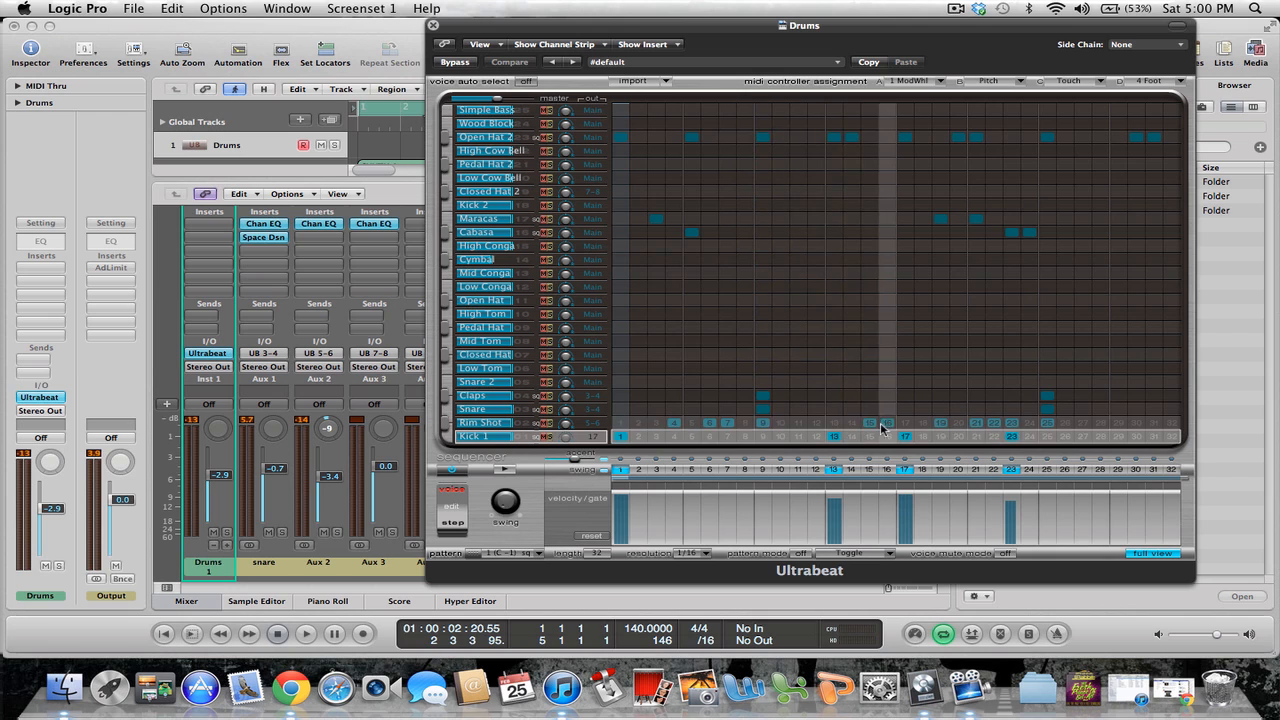
click(200, 603)
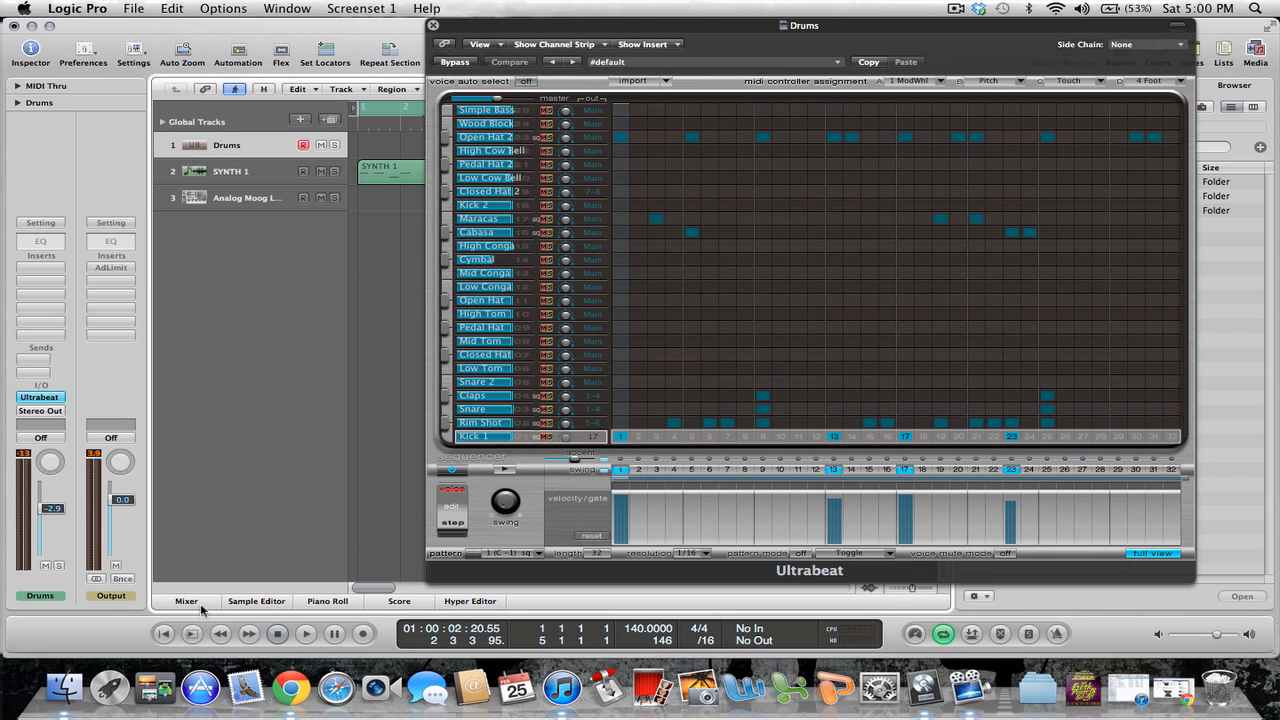
click(432, 25)
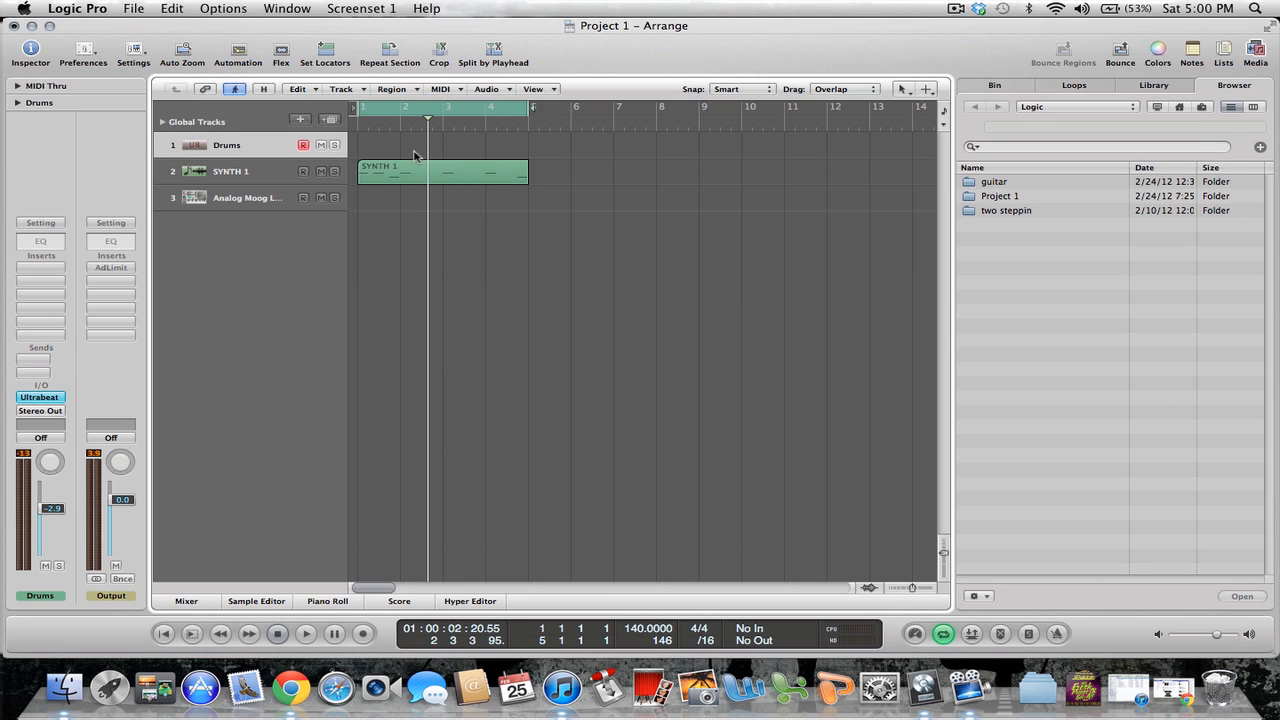
key(space)
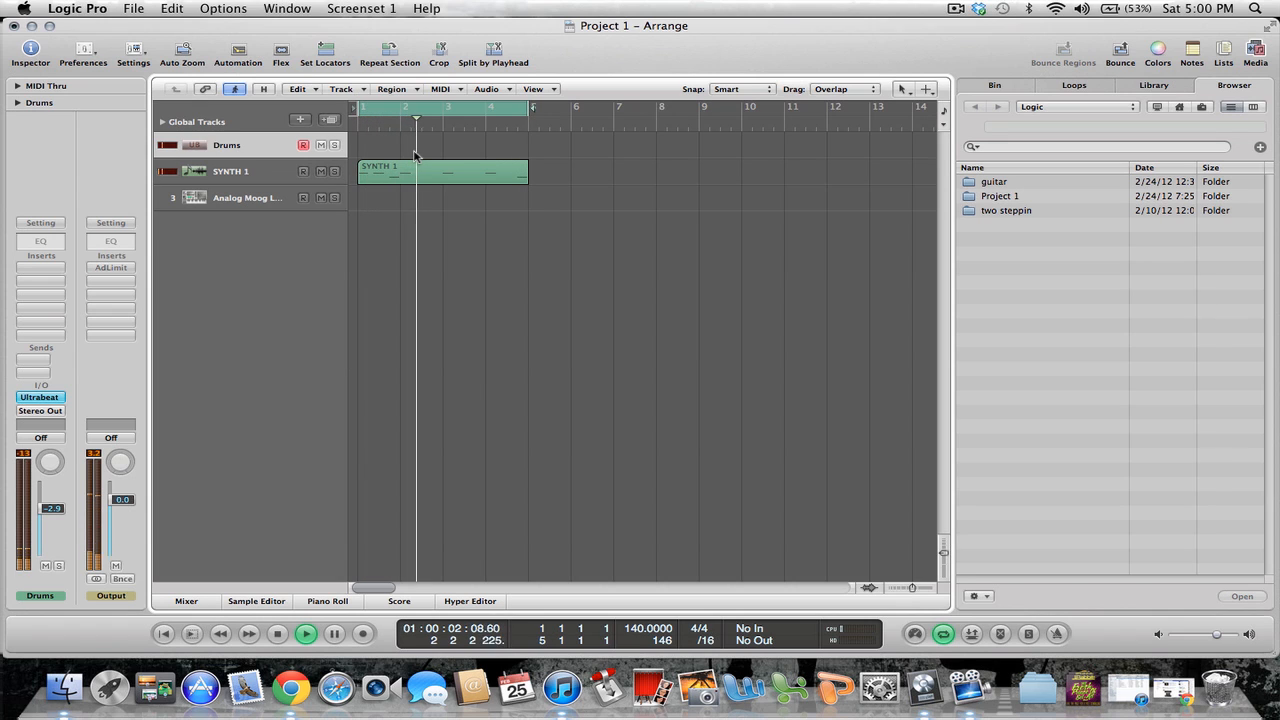
key(space)
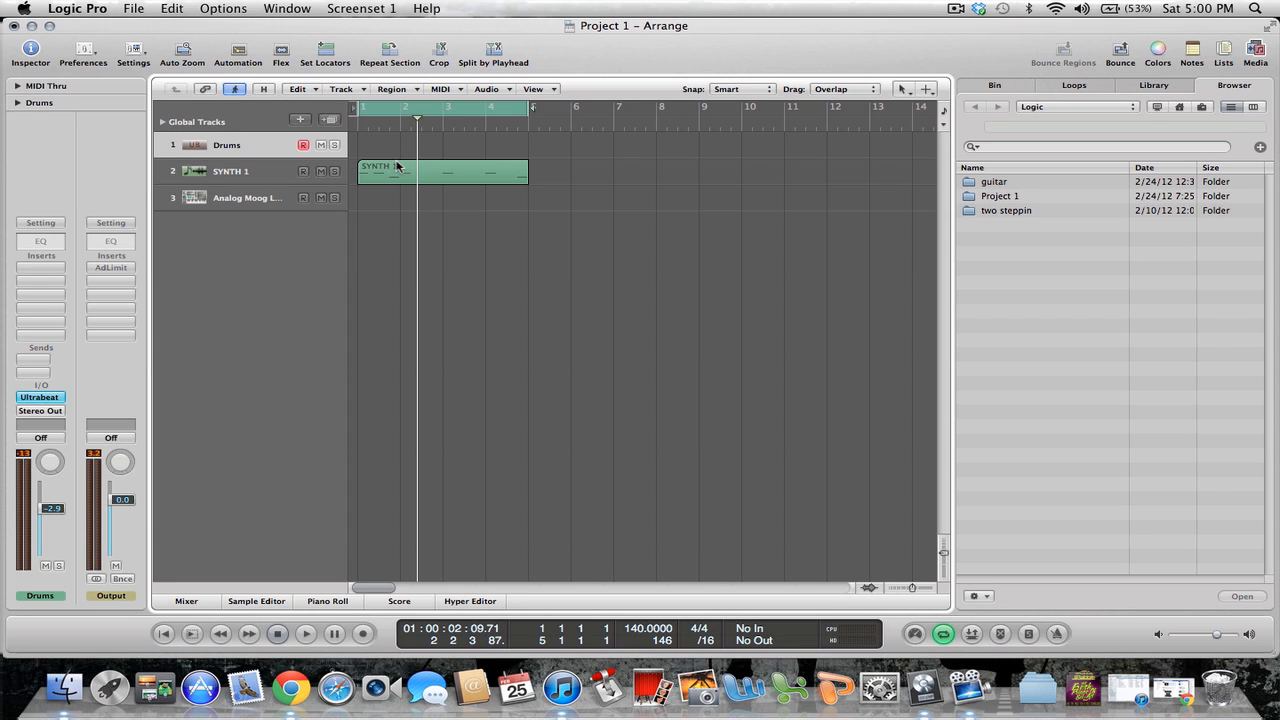
Reopen the mixer and the Drums channel's Ultrabeat window, keeping the first aux channels visible
click(190, 602)
click(205, 353)
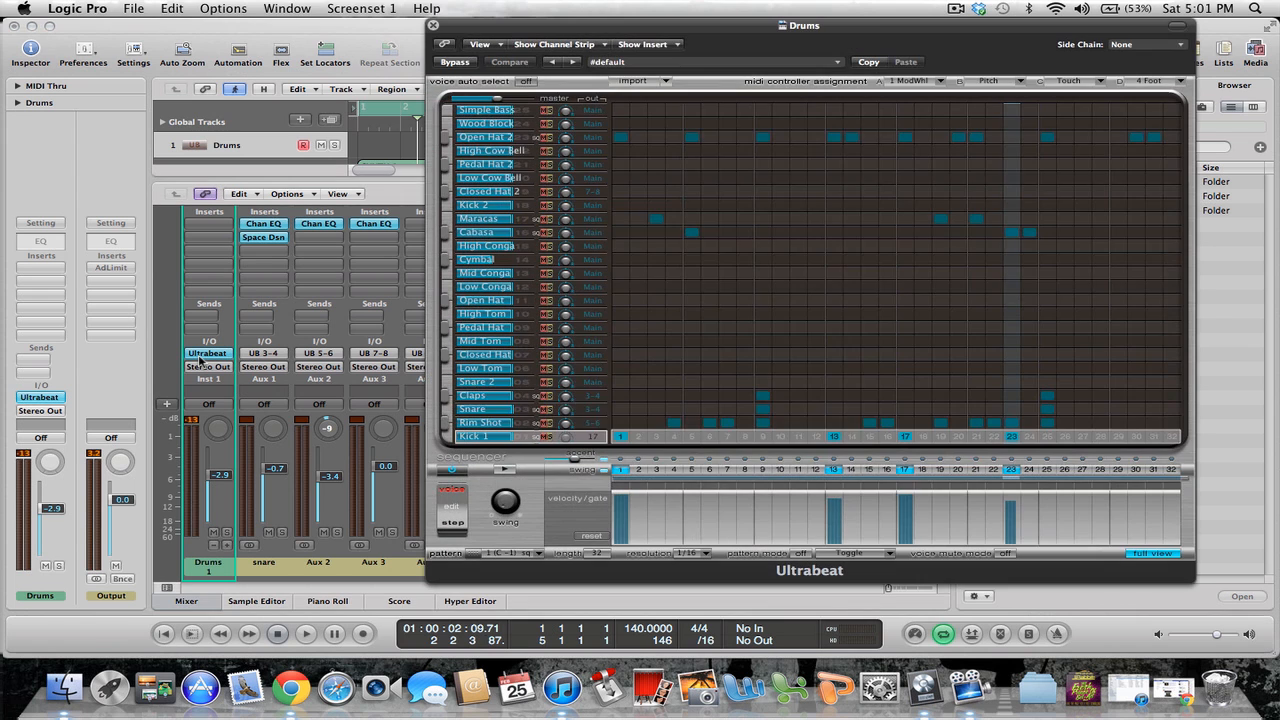
drag(873, 34, 695, 34)
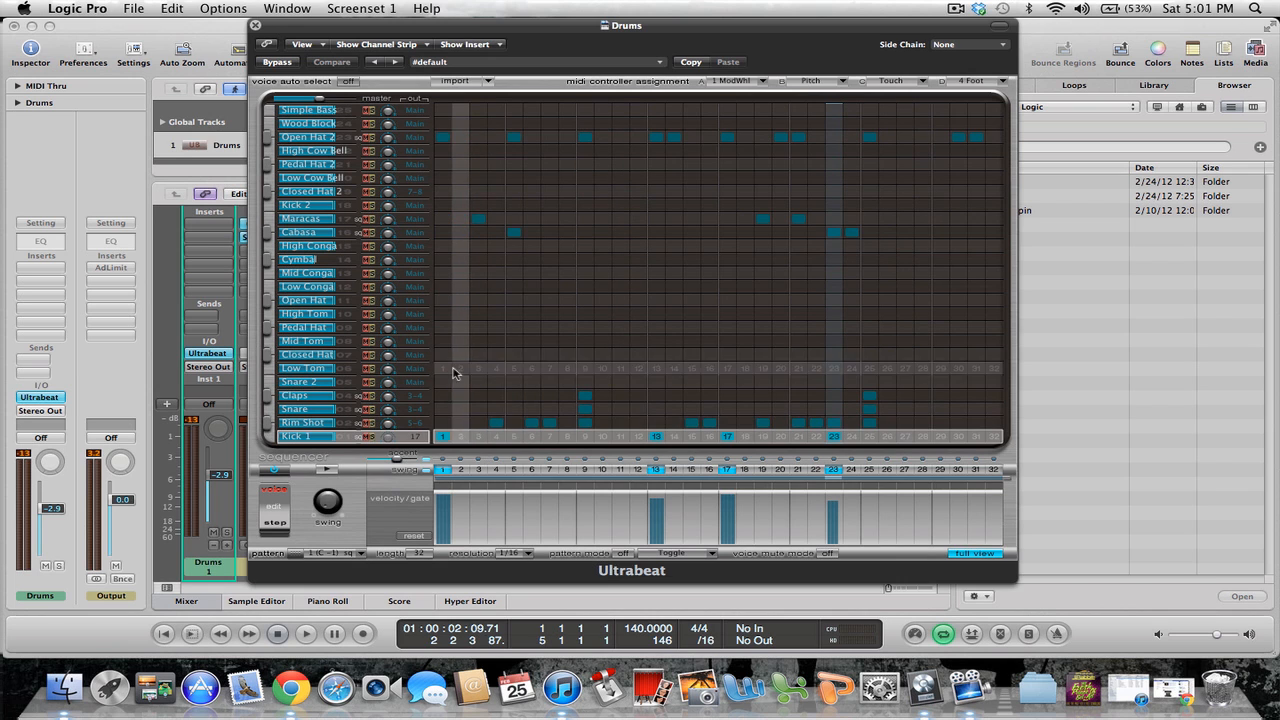
drag(507, 27, 681, 27)
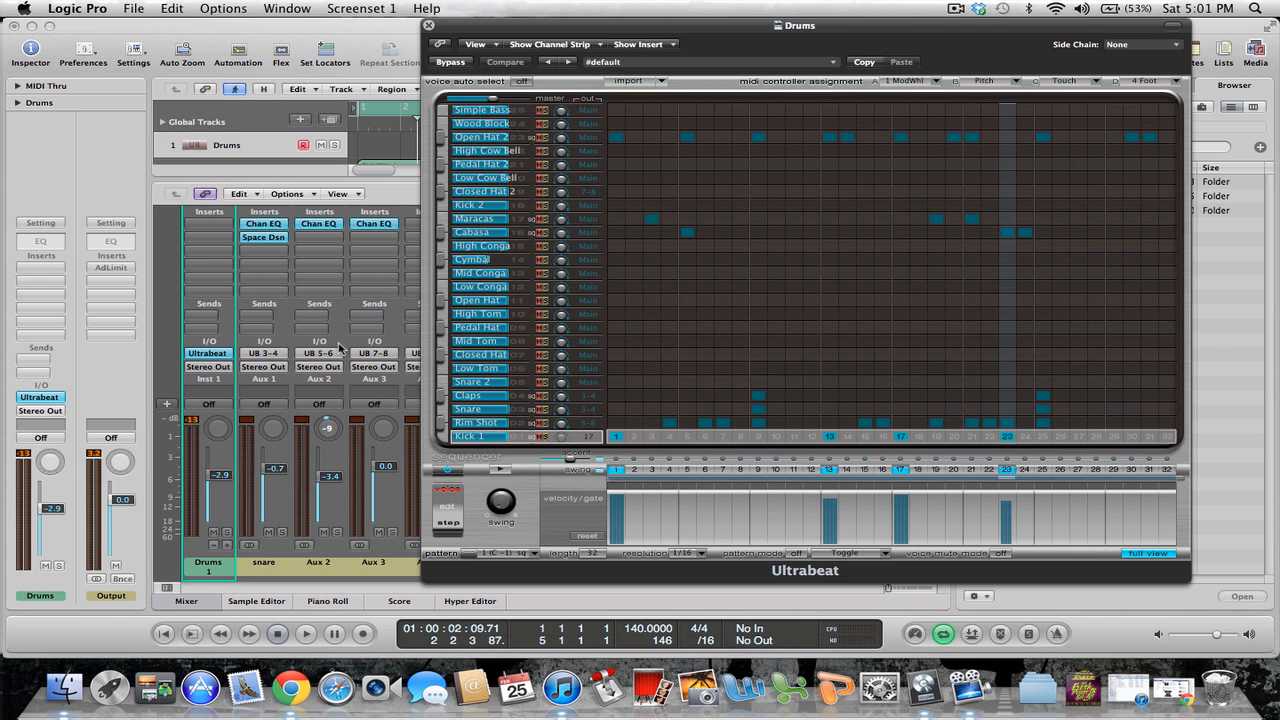
Bring the mixer's EQ displays into view and place the Ultrabeat window clear of the Aux 8 channel strip
scroll(340, 348, up, 2)
drag(575, 30, 1093, 33)
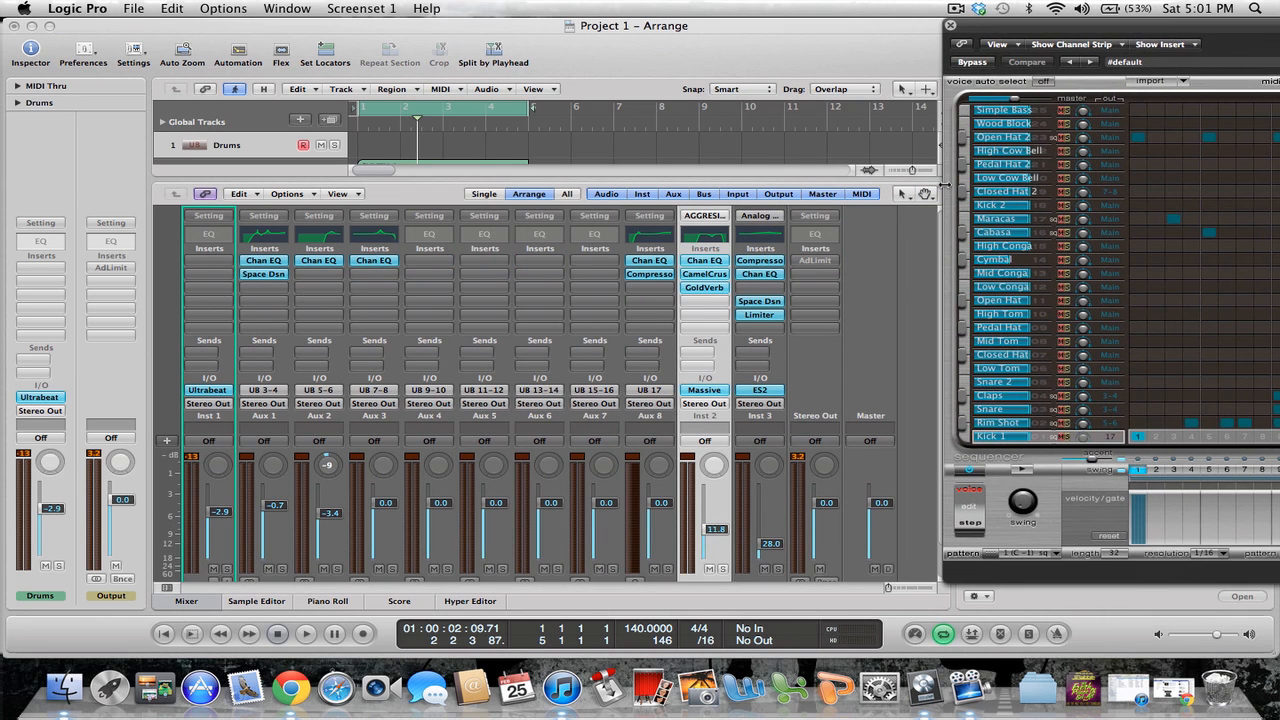
scroll(752, 288, down, 2)
scroll(755, 286, up, 2)
drag(1152, 28, 729, 28)
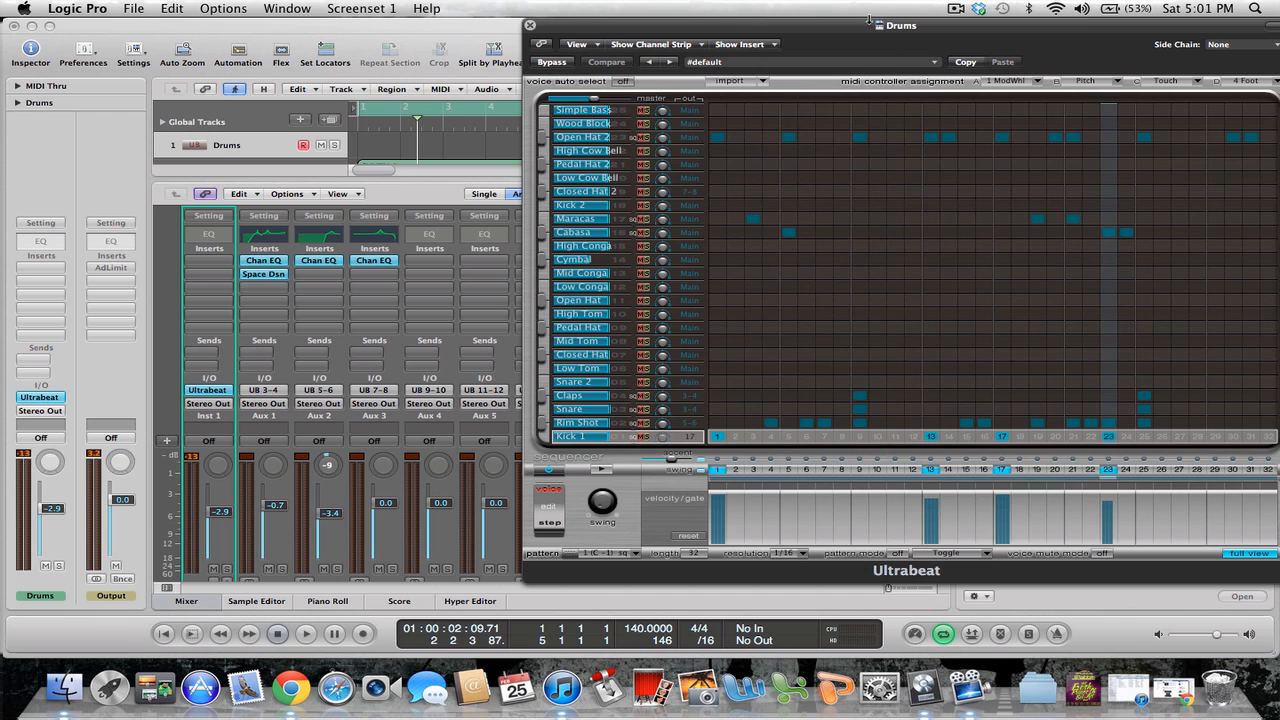
drag(866, 27, 1091, 27)
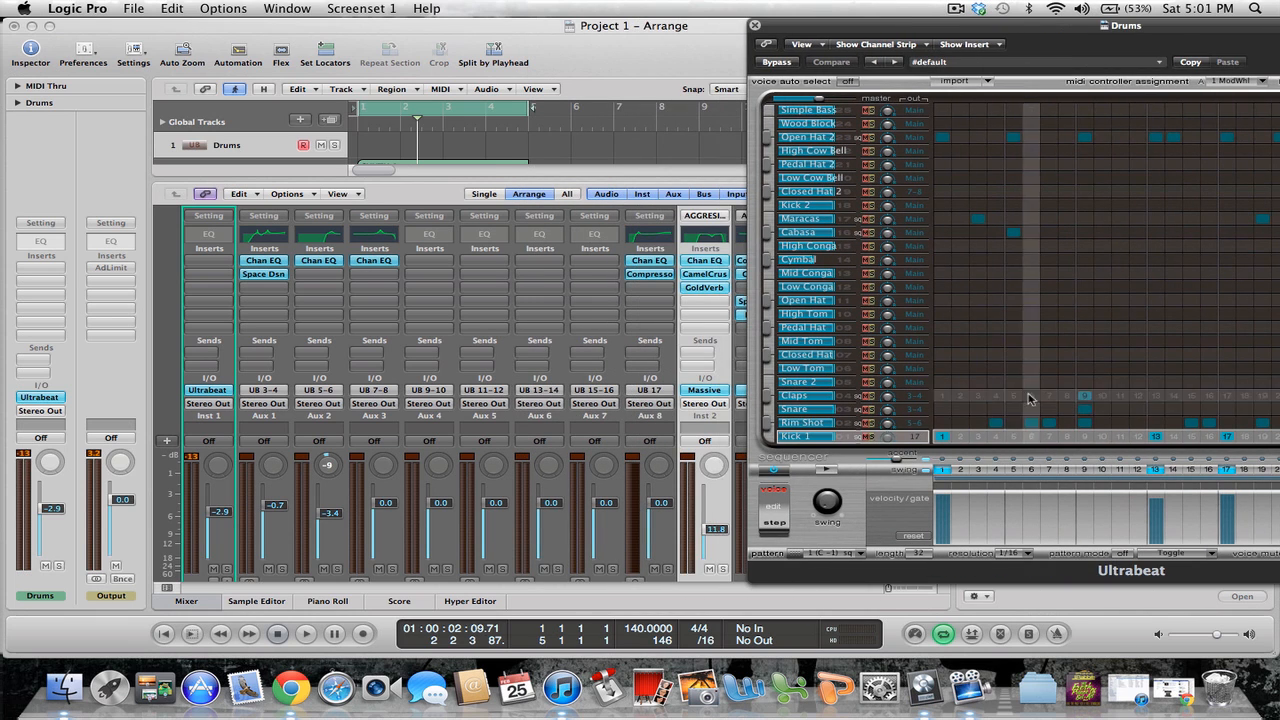
Open Aux 8's Channel EQ, audition Kick 1 with the EQ bypassed and re-enabled, and close the EQ
click(667, 262)
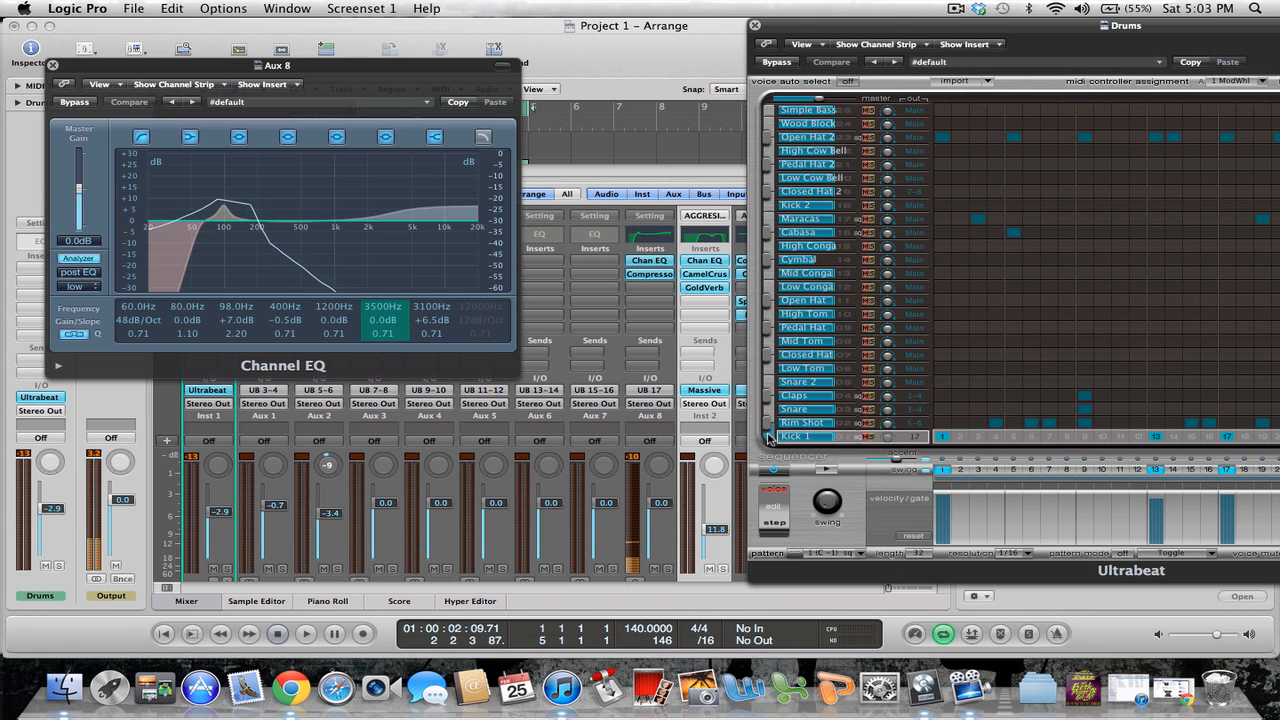
click(92, 105)
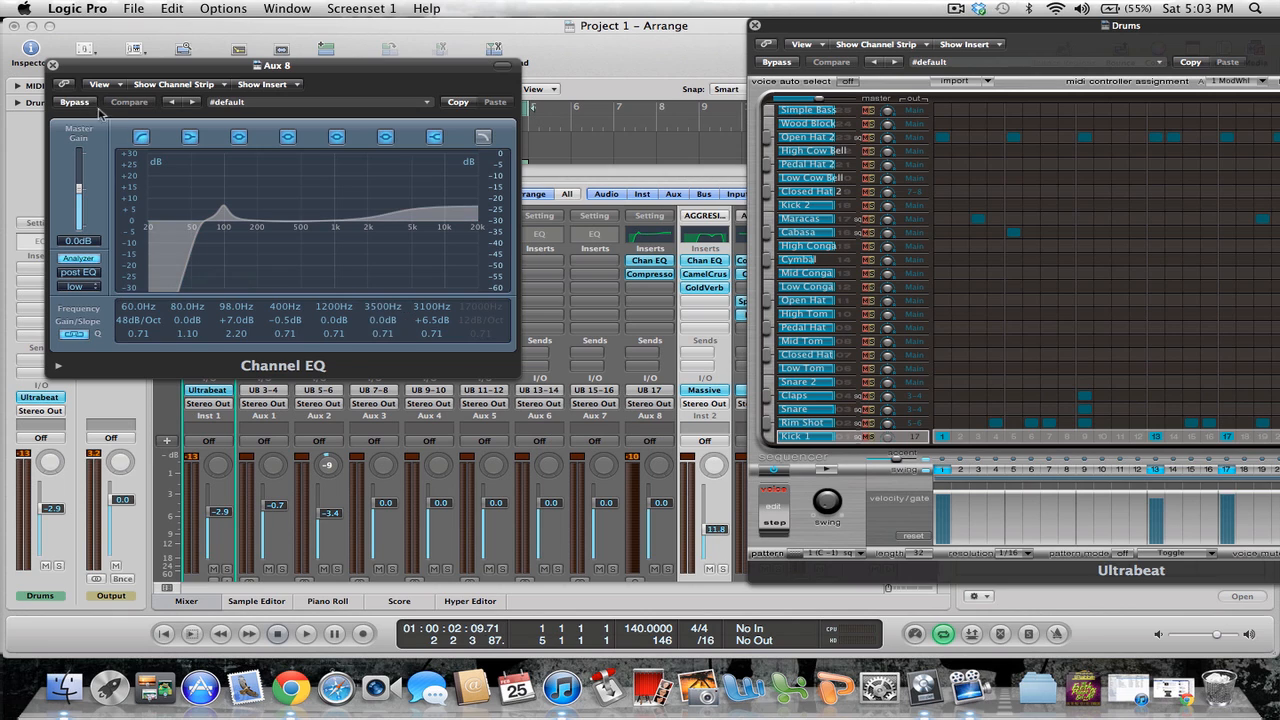
click(769, 441)
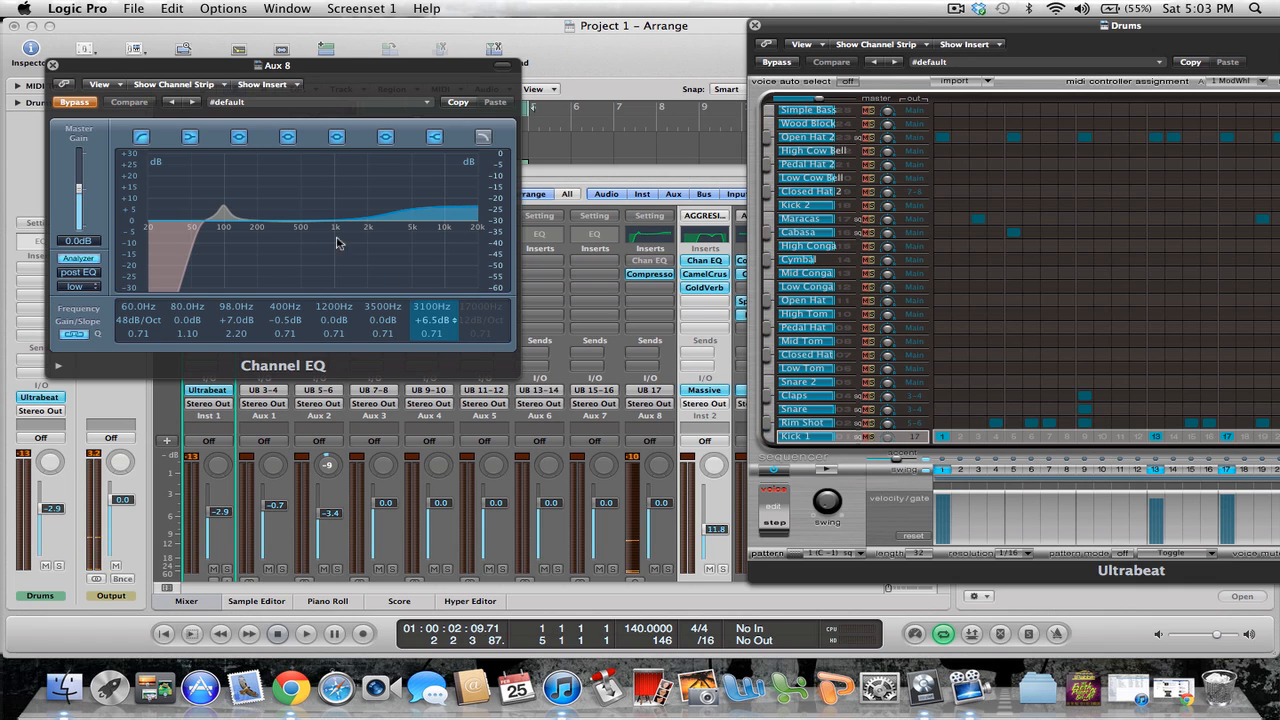
click(75, 102)
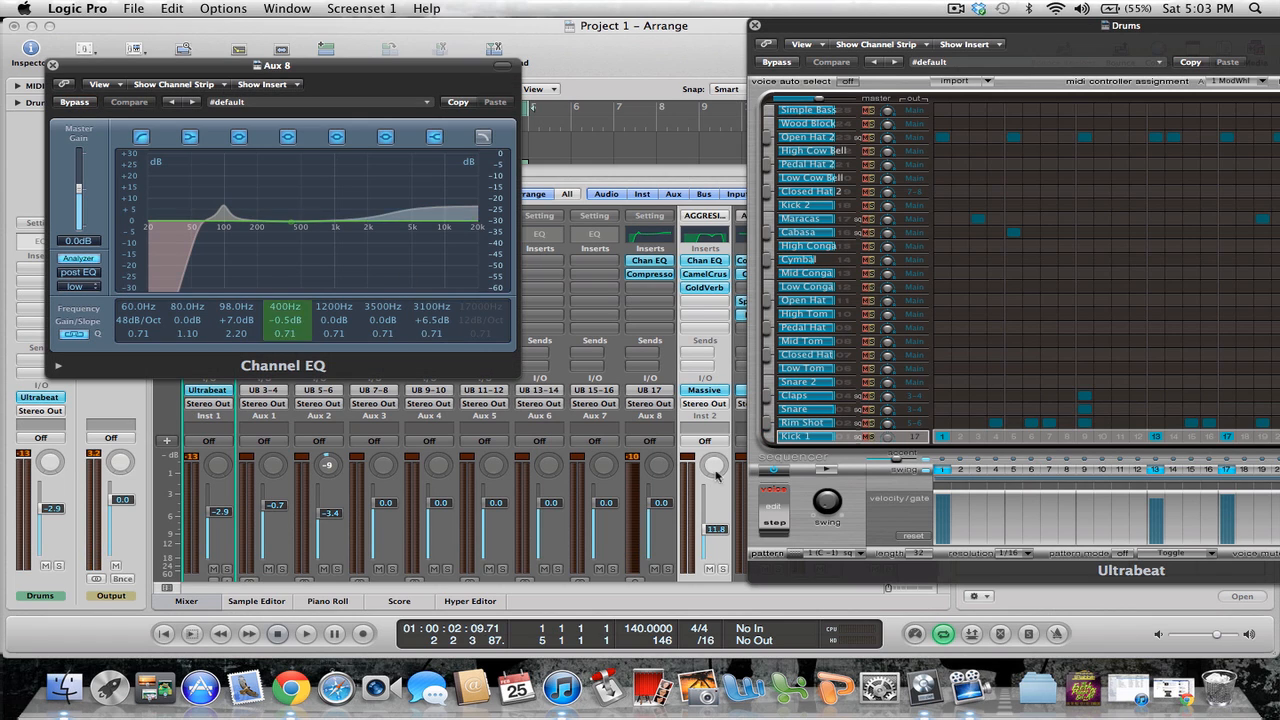
click(768, 436)
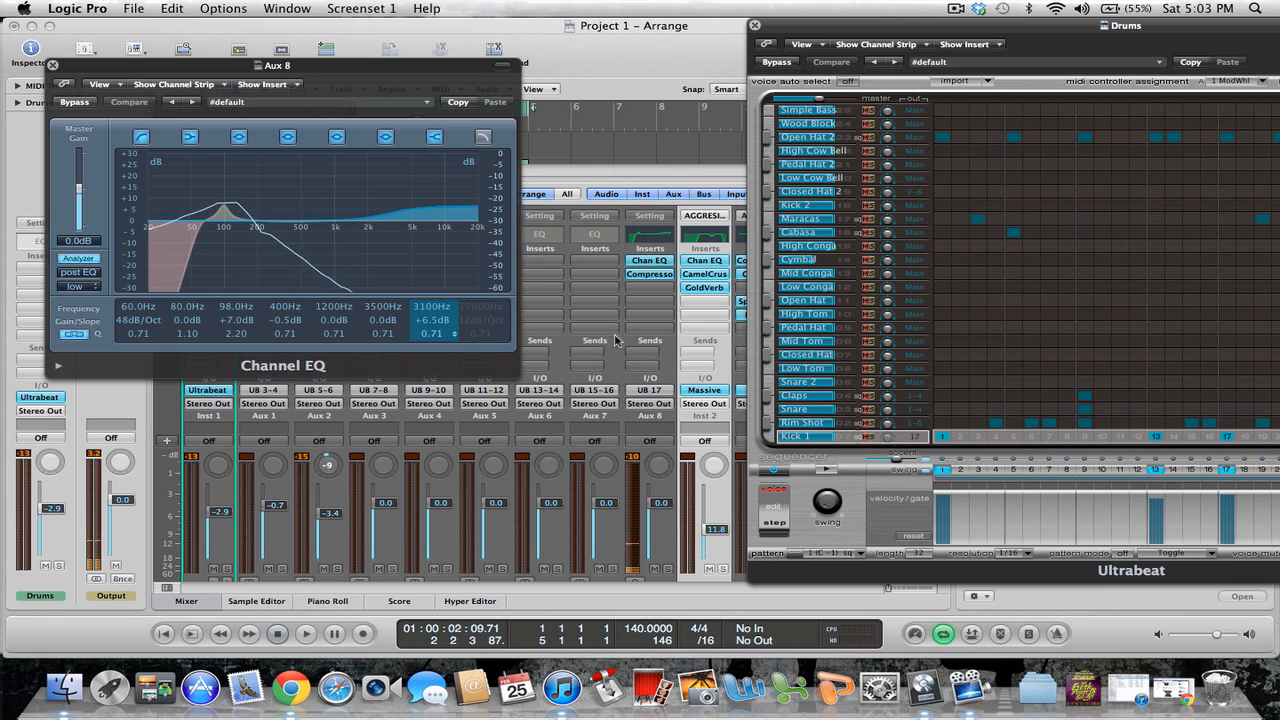
click(53, 66)
Open Aux 8's Compressor and lower its threshold to -20.5 dB while the loop plays
click(641, 275)
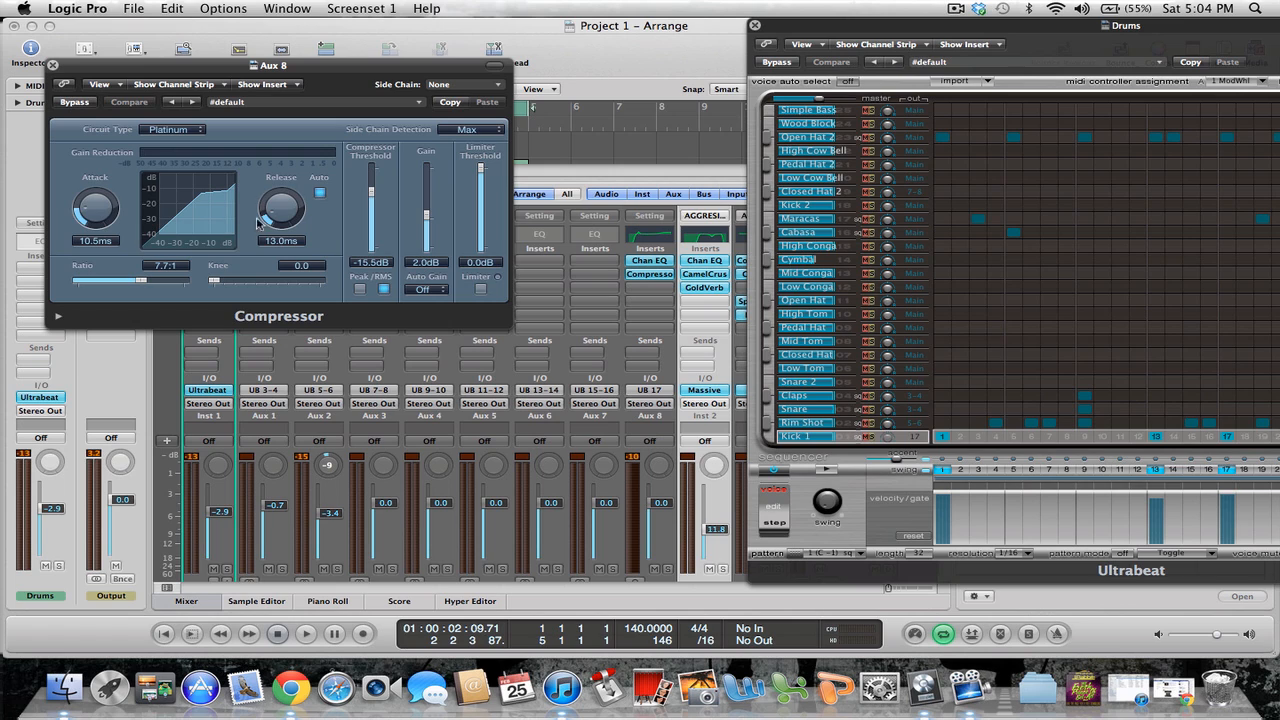
click(320, 193)
key(space)
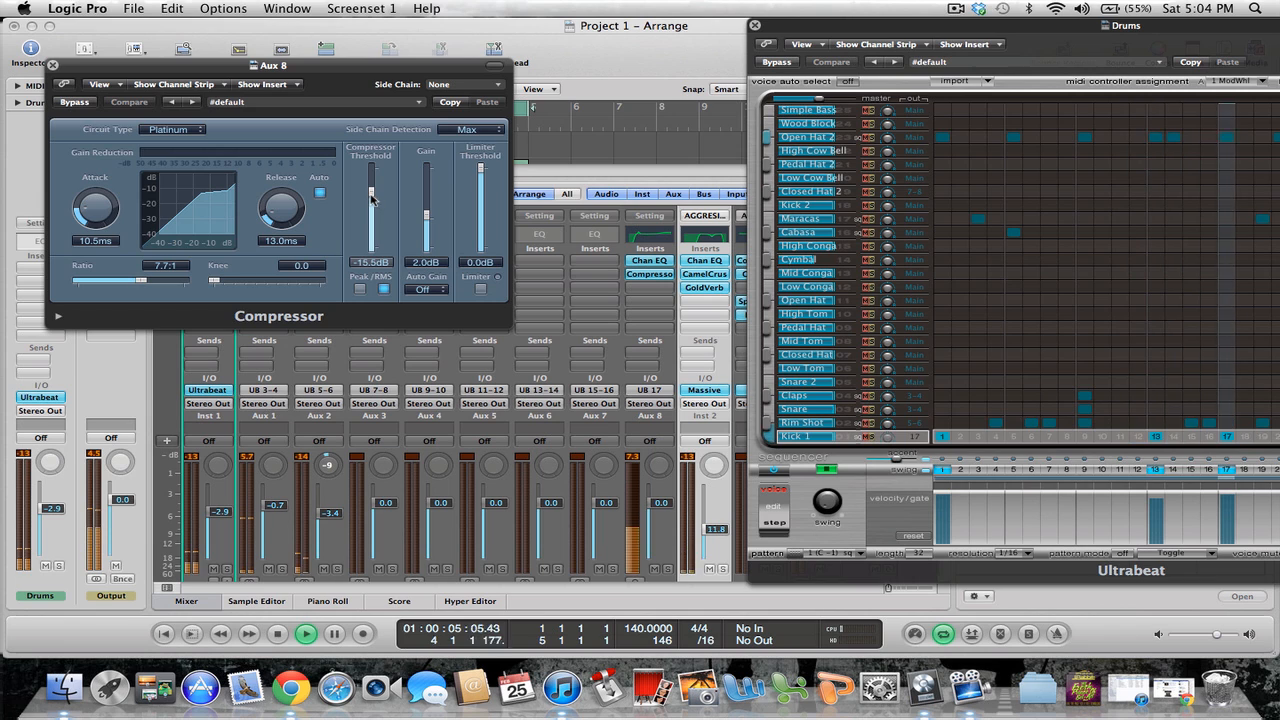
scroll(371, 197, down, 2)
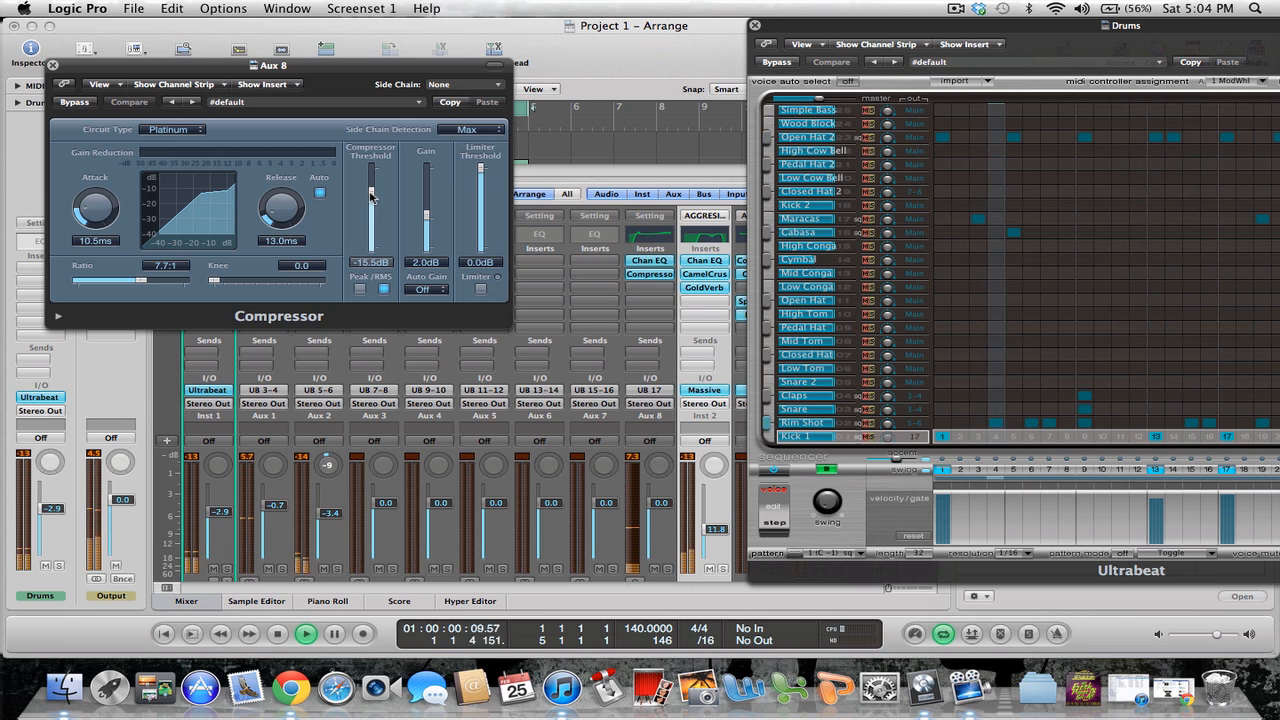
drag(371, 197, 371, 200)
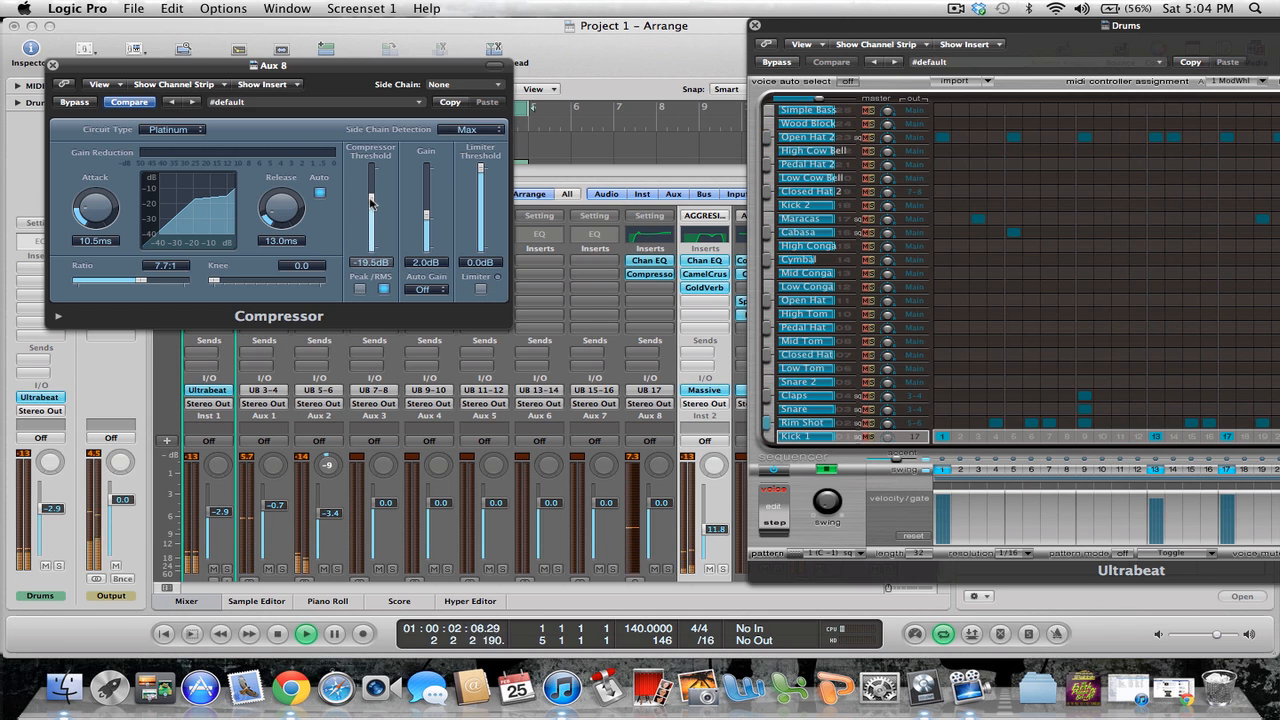
drag(371, 203, 371, 204)
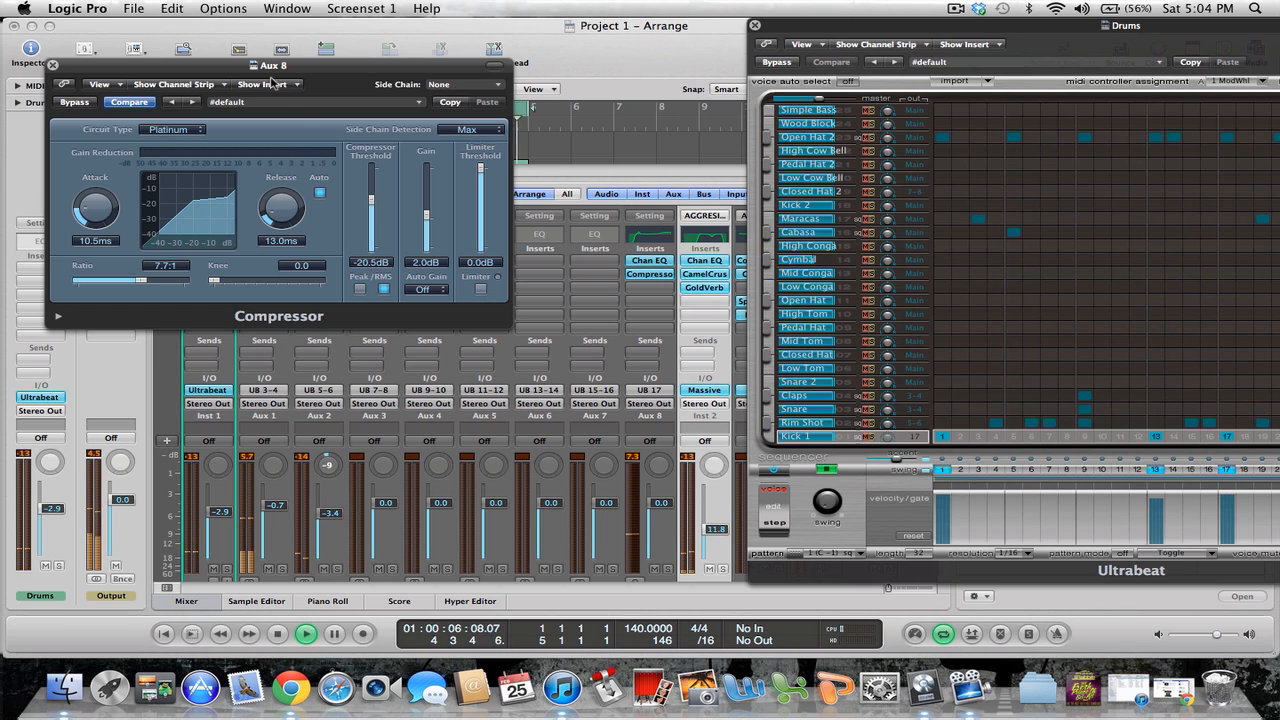
key(space)
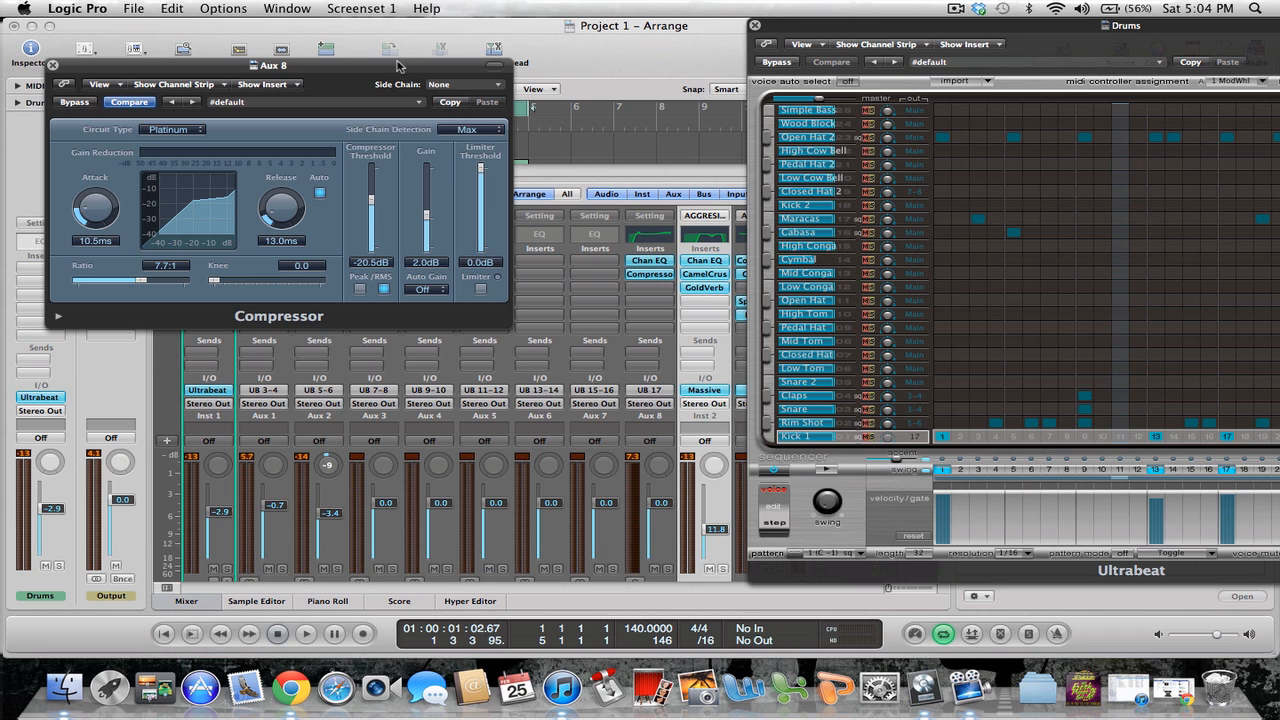
Move the Compressor window clear of the first aux channels, play the loop to check the compressed kick, and close the Compressor
drag(385, 66, 963, 84)
key(space)
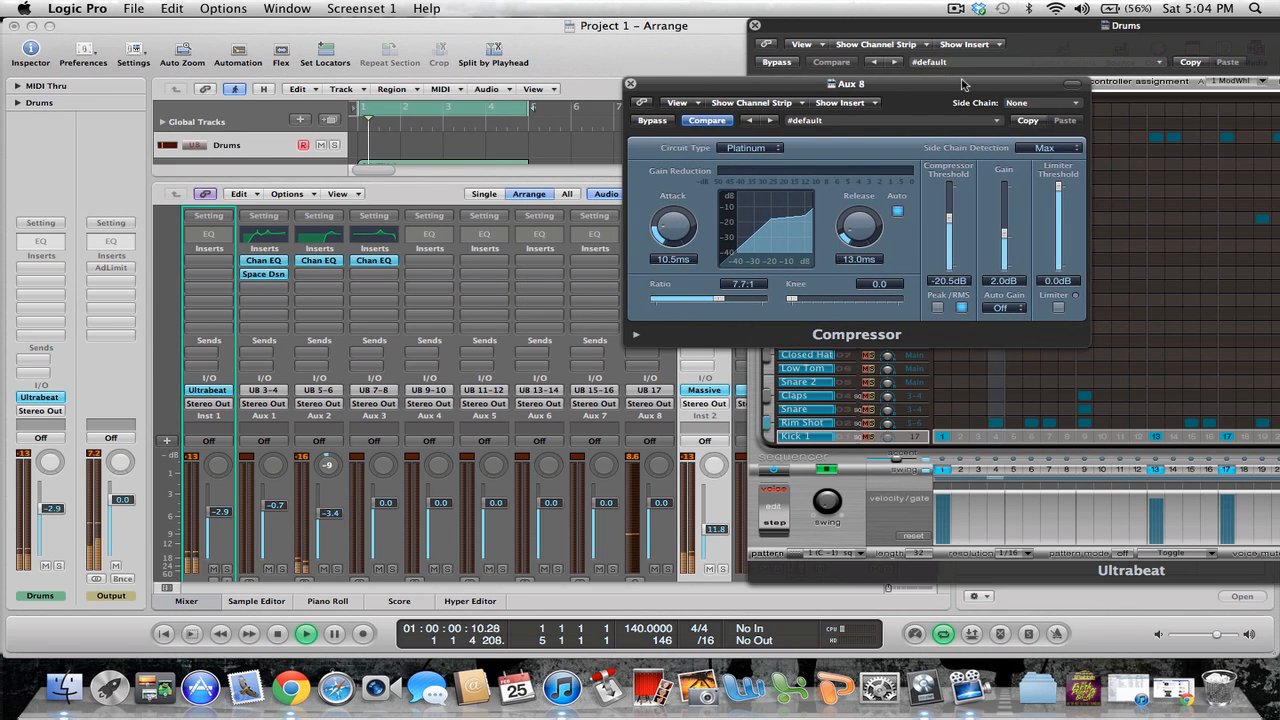
key(space)
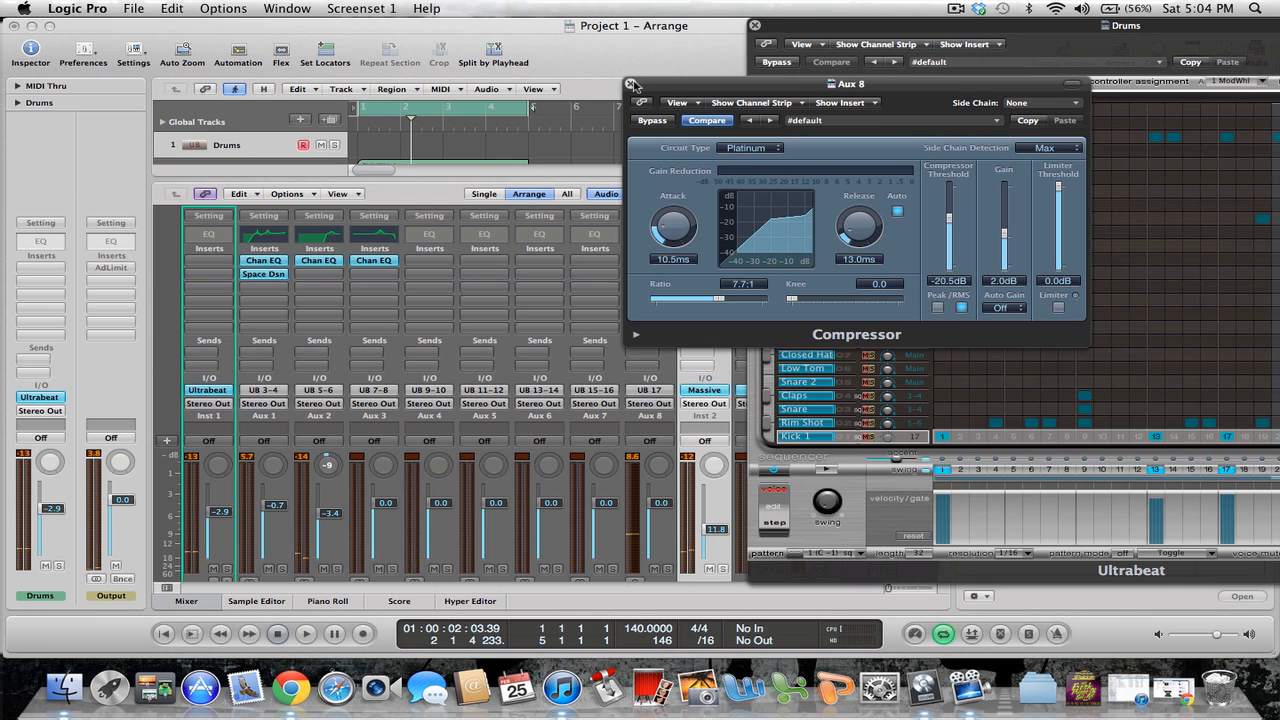
key(space)
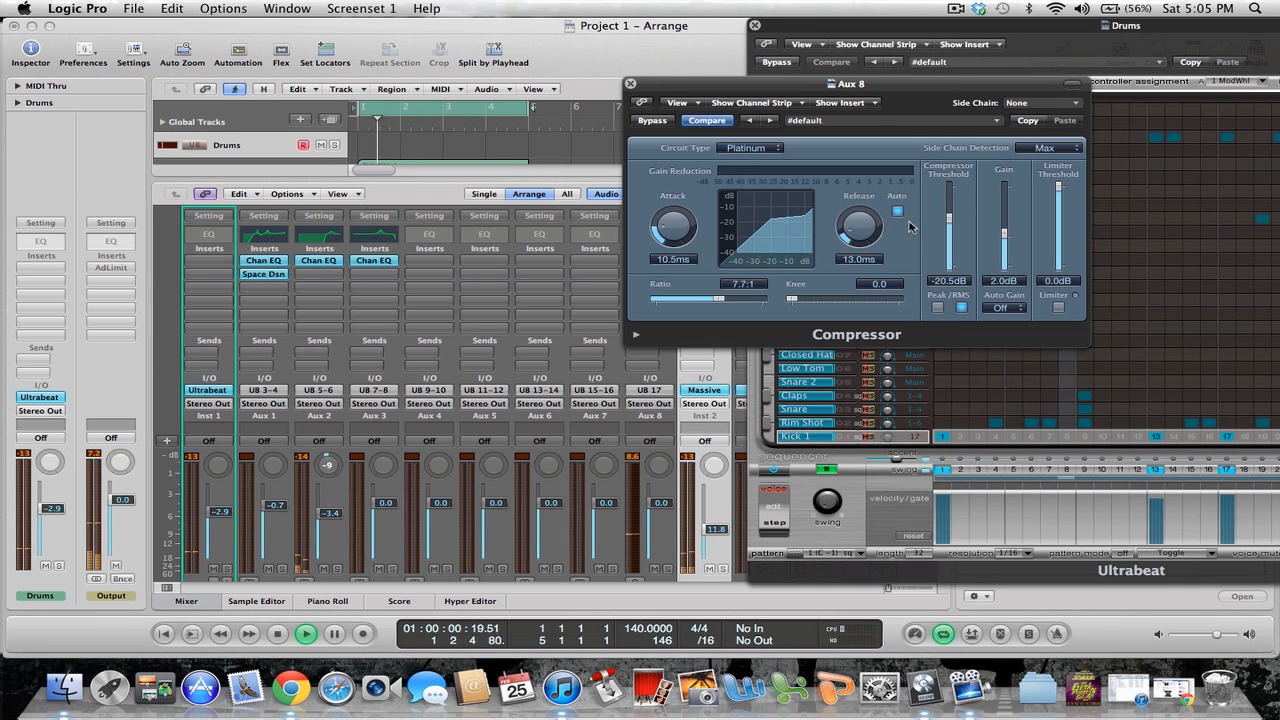
key(space)
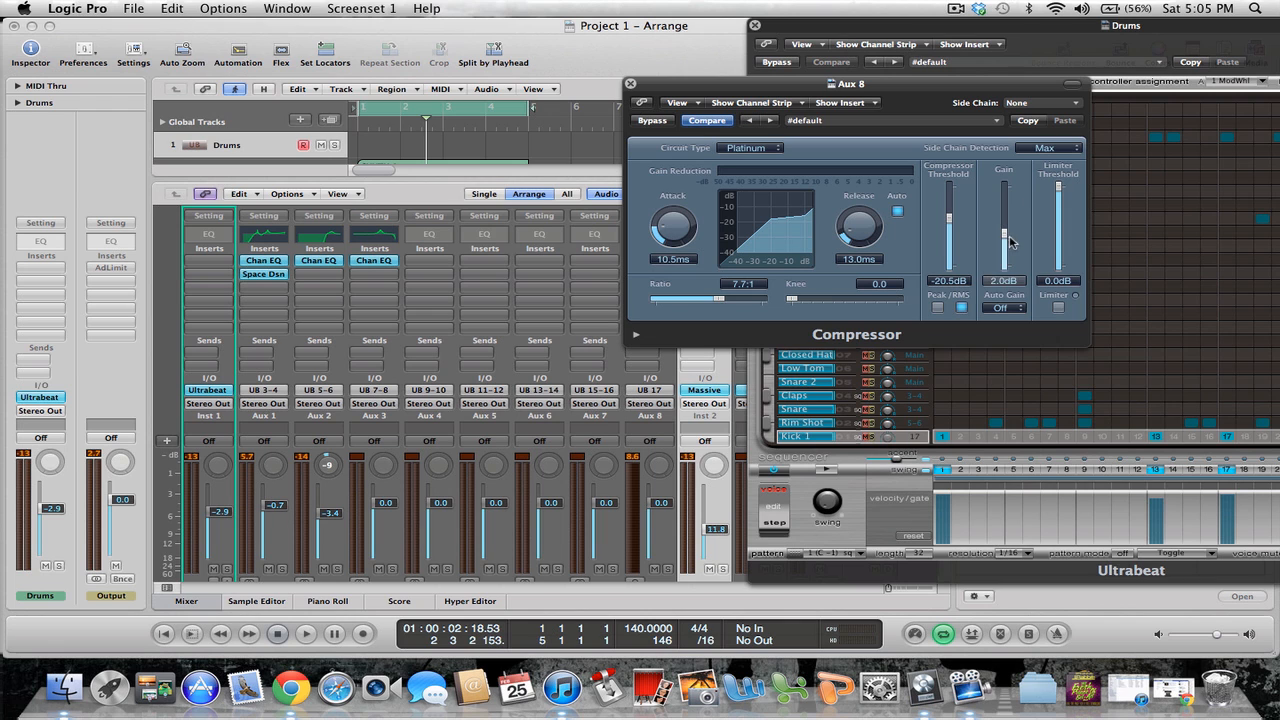
click(630, 84)
Play the loop with Ultrabeat's full step grid in view and place its window beside the first aux channels
drag(862, 28, 444, 28)
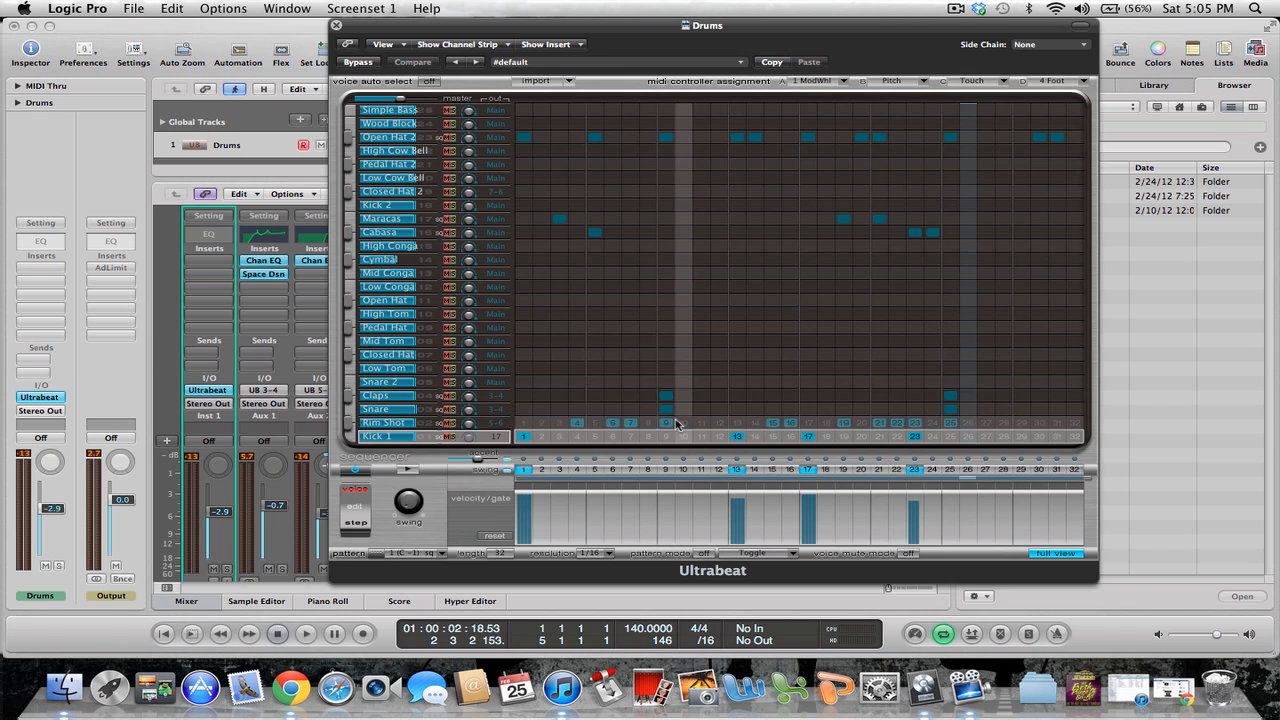
key(space)
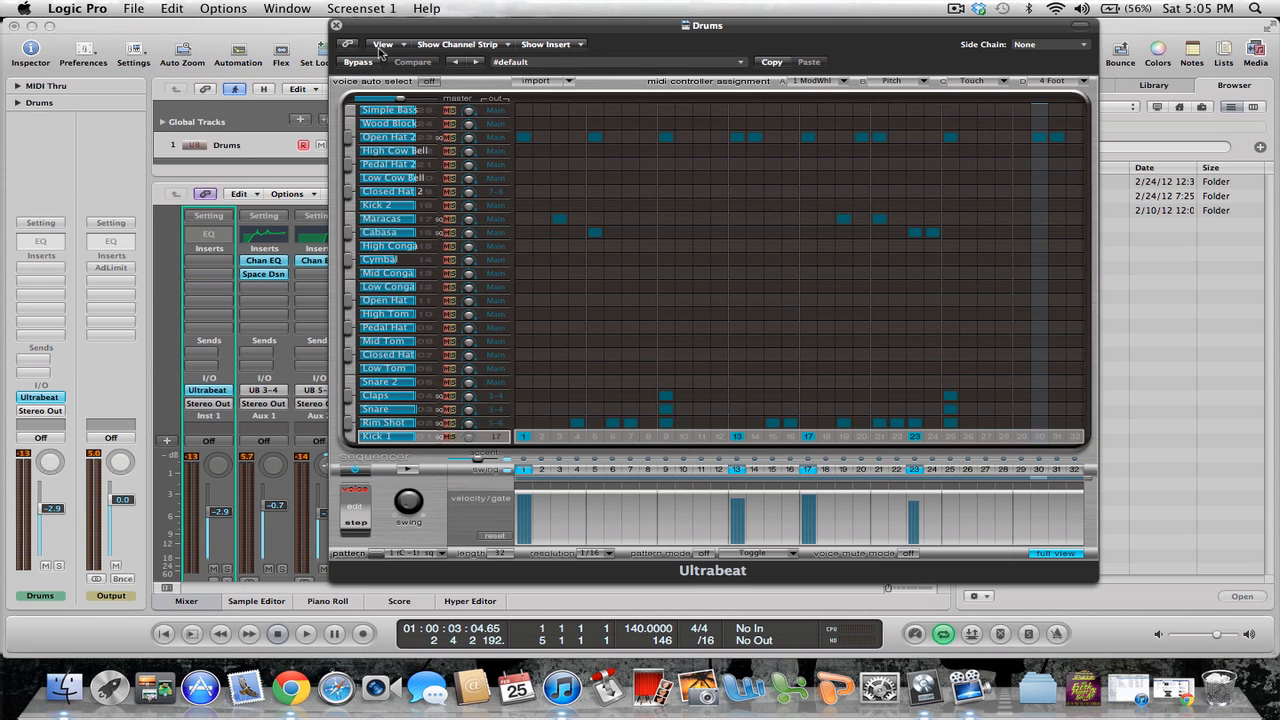
drag(416, 30, 570, 24)
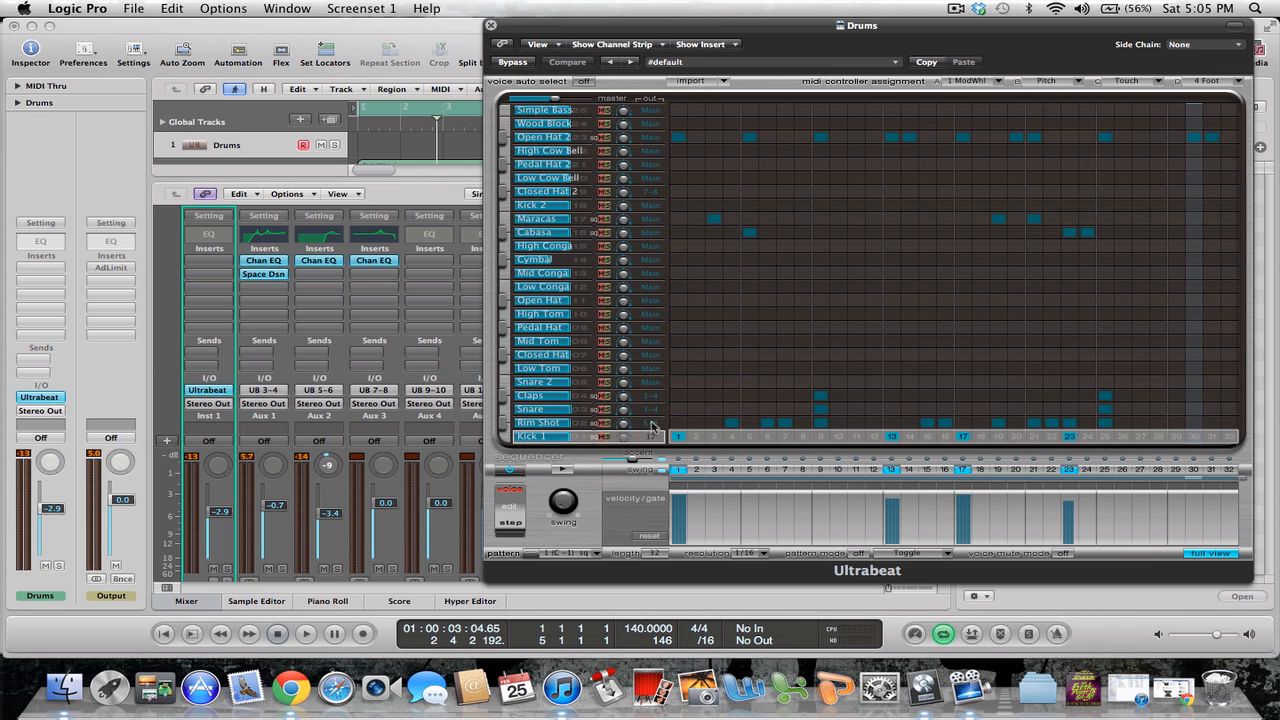
Review the first aux channels in the mixer and rename Aux 2 as "rim shot"
scroll(420, 430, down, 2)
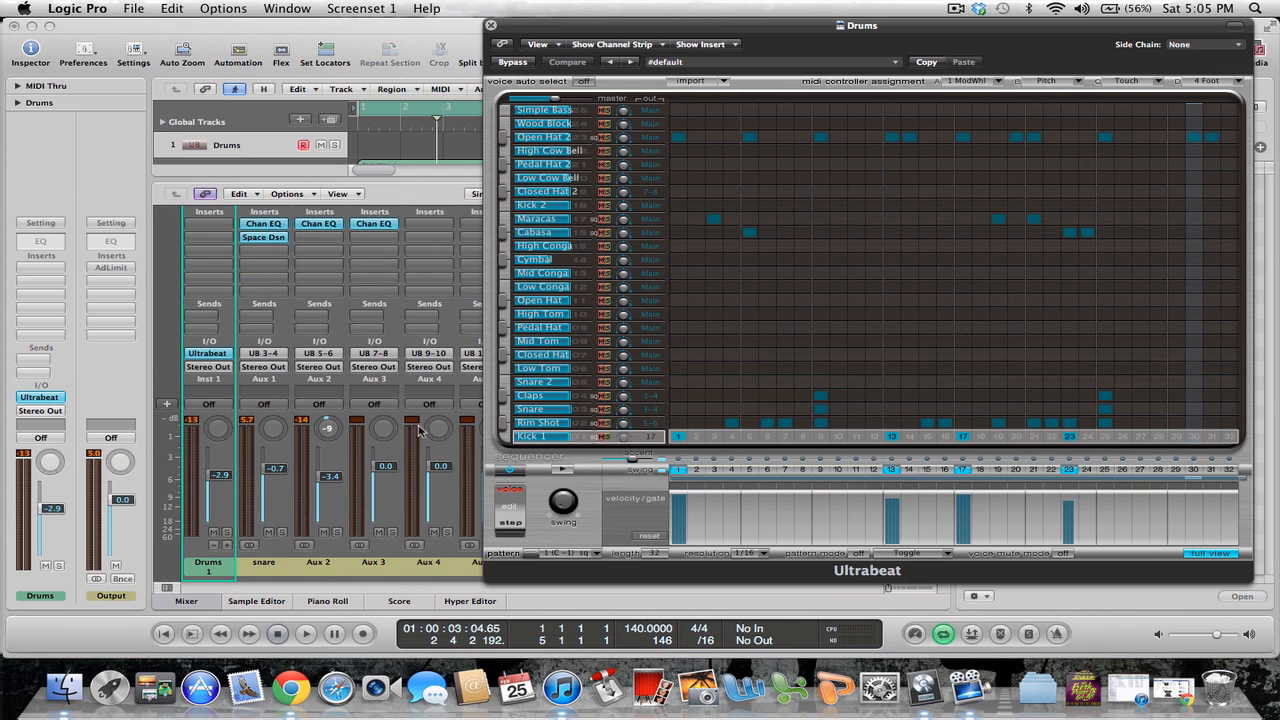
scroll(420, 430, up, 2)
scroll(420, 430, down, 2)
scroll(420, 430, up, 2)
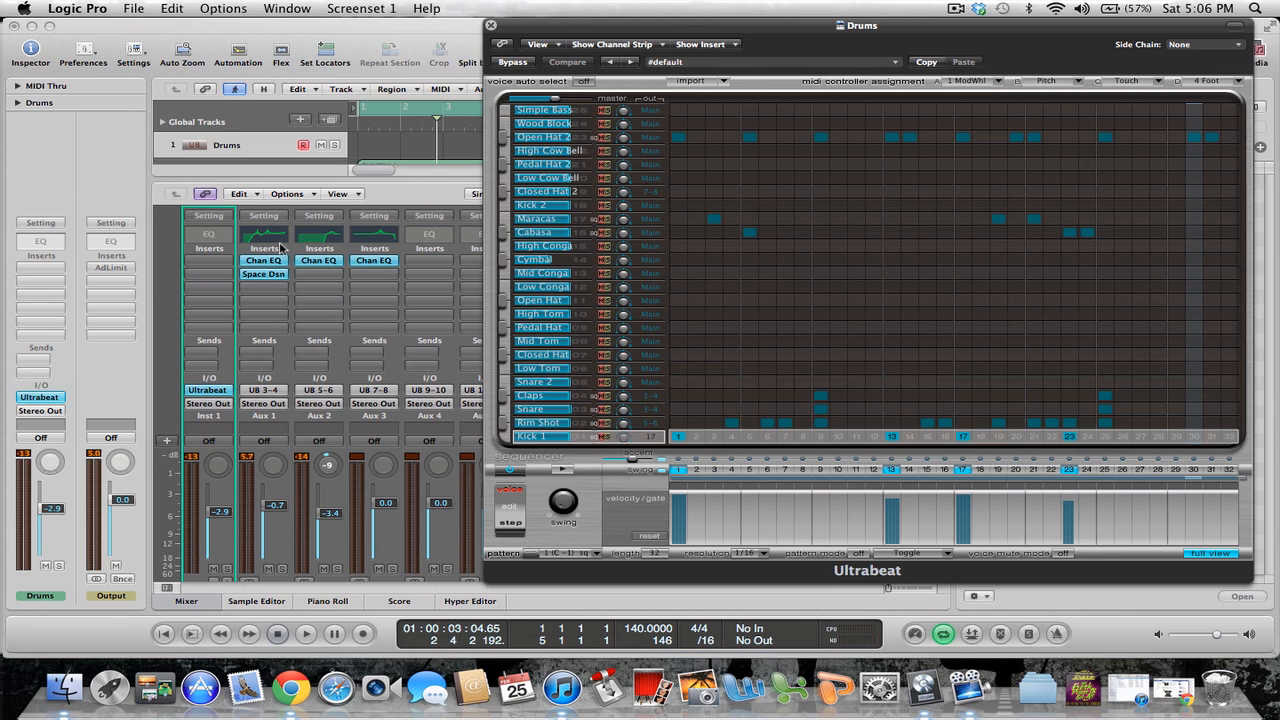
scroll(345, 313, down, 2)
double_click(318, 562)
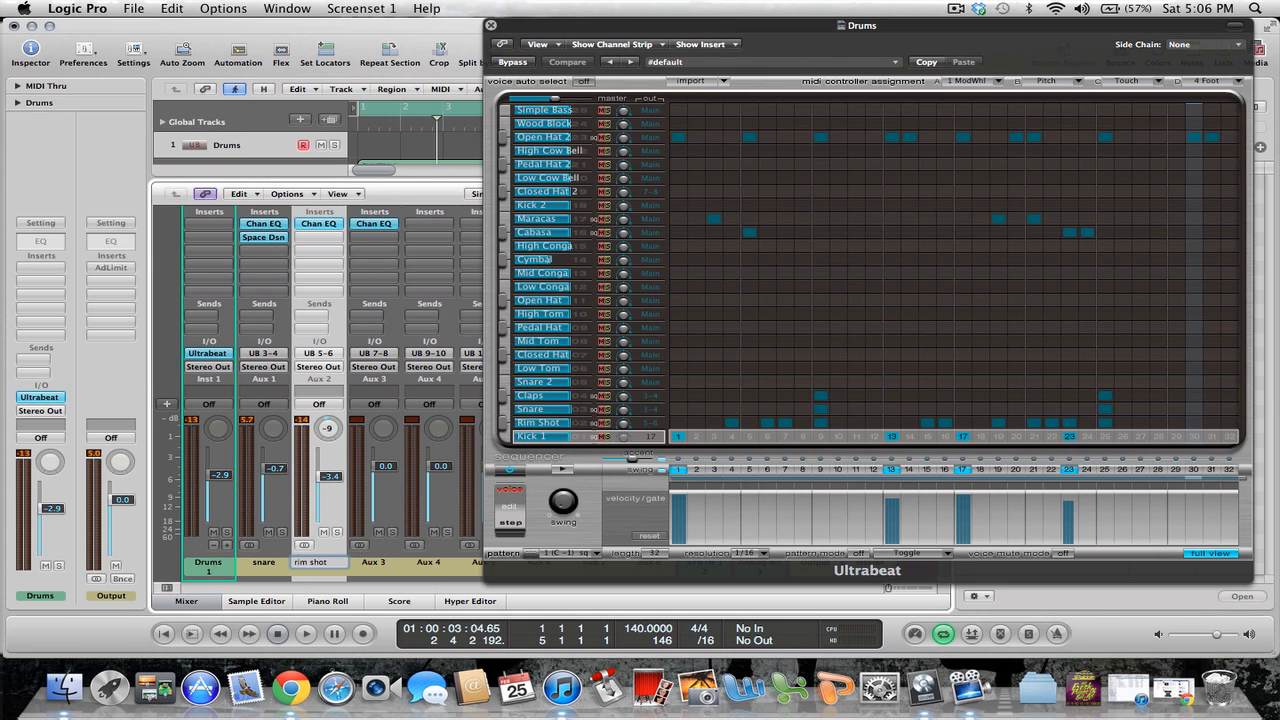
key(Return)
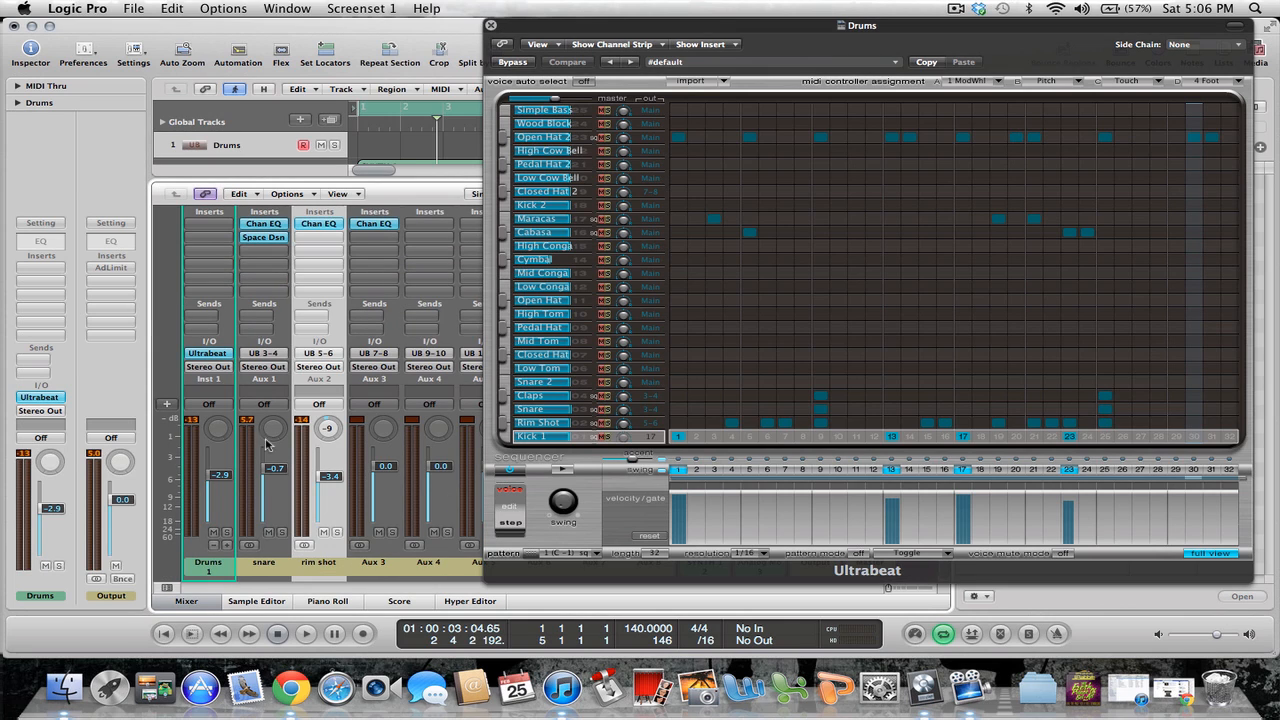
Open the rim shot channel's Channel EQ clear of Ultrabeat, audition the Rim Shot voice through it, and close the EQ
click(310, 224)
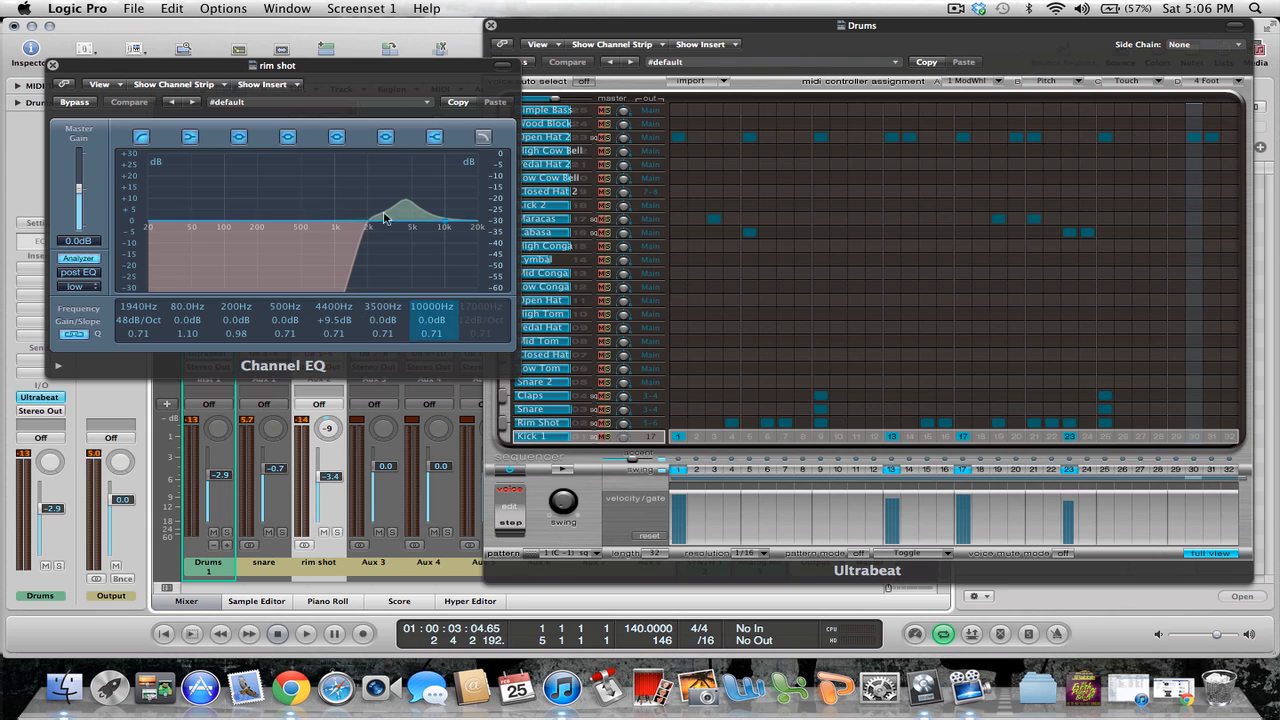
click(507, 428)
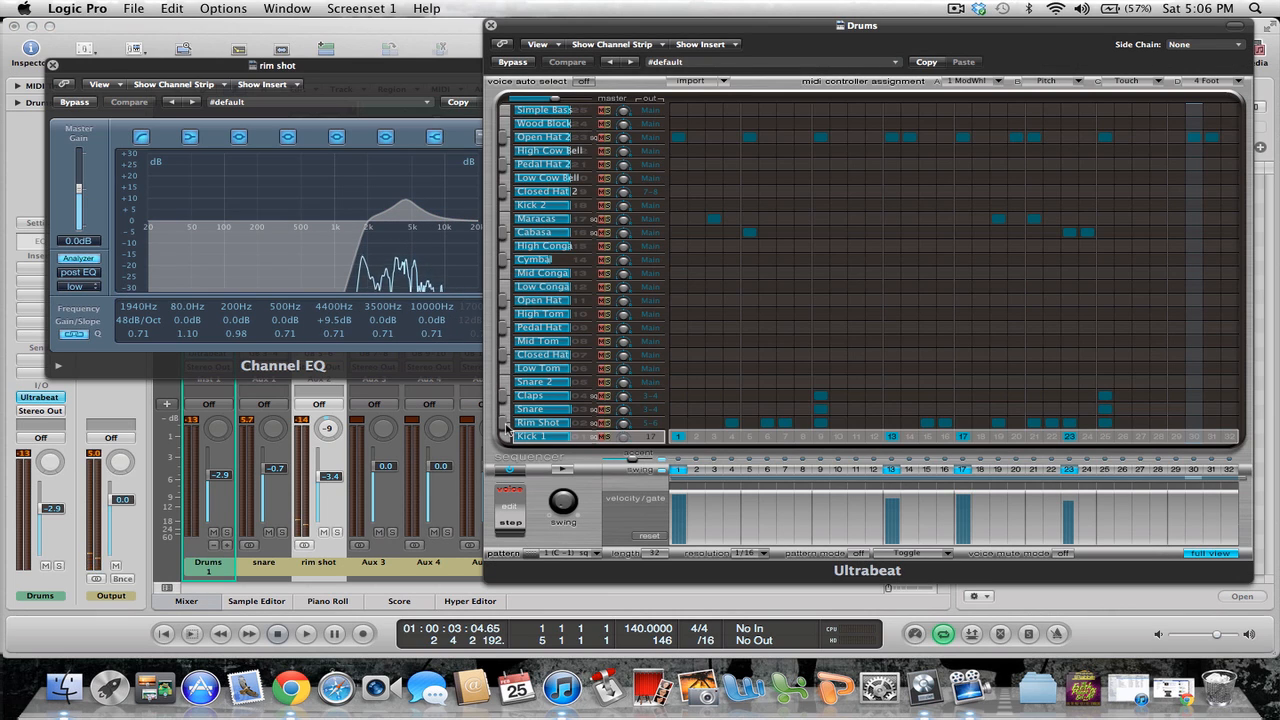
click(358, 122)
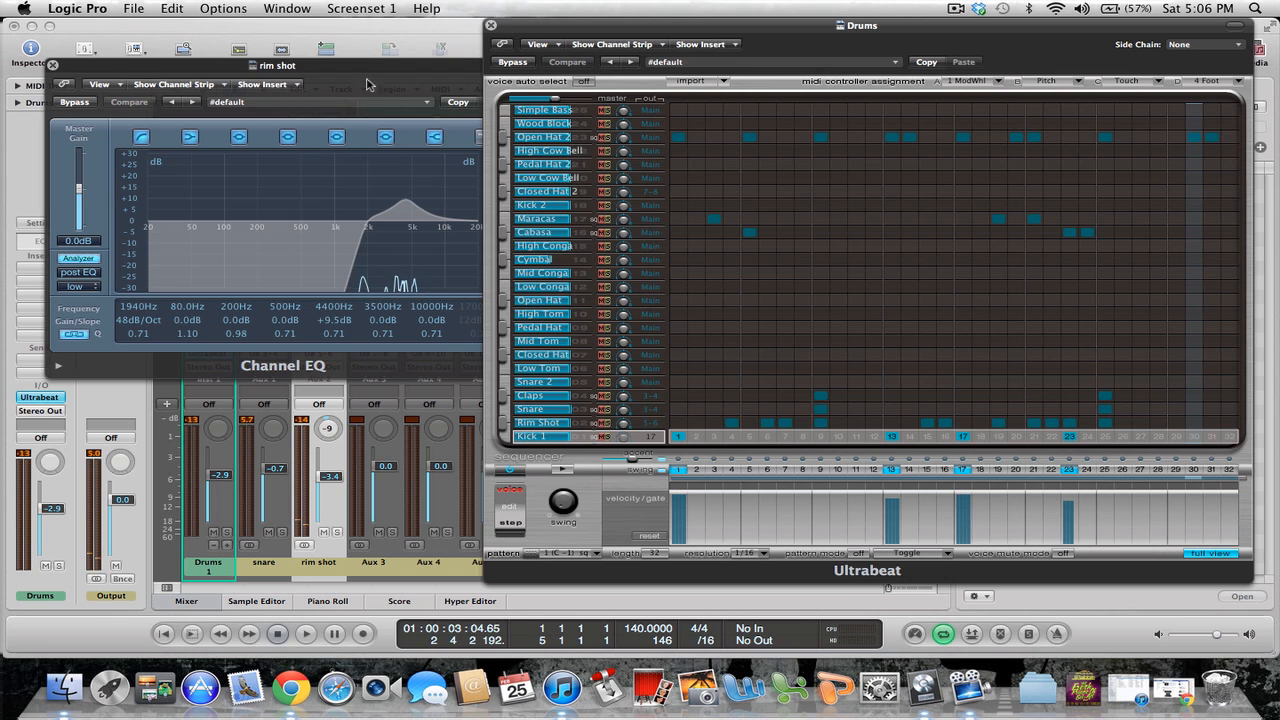
drag(362, 66, 326, 81)
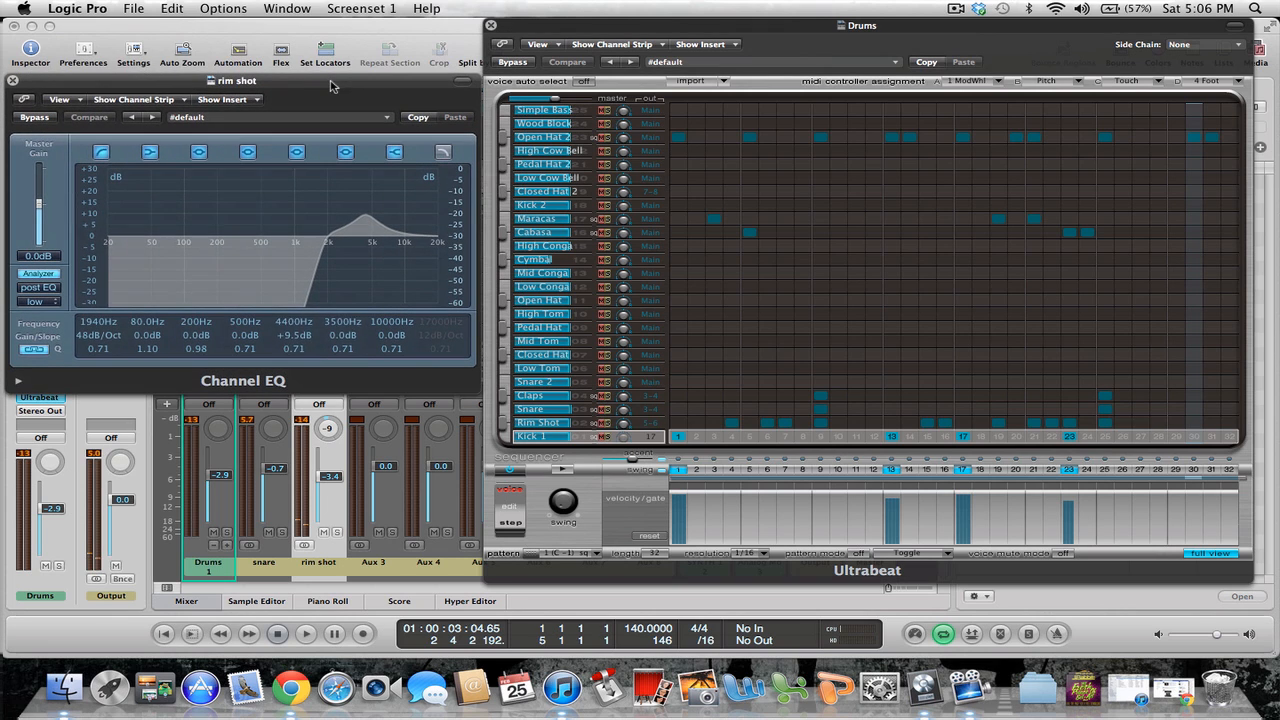
click(505, 423)
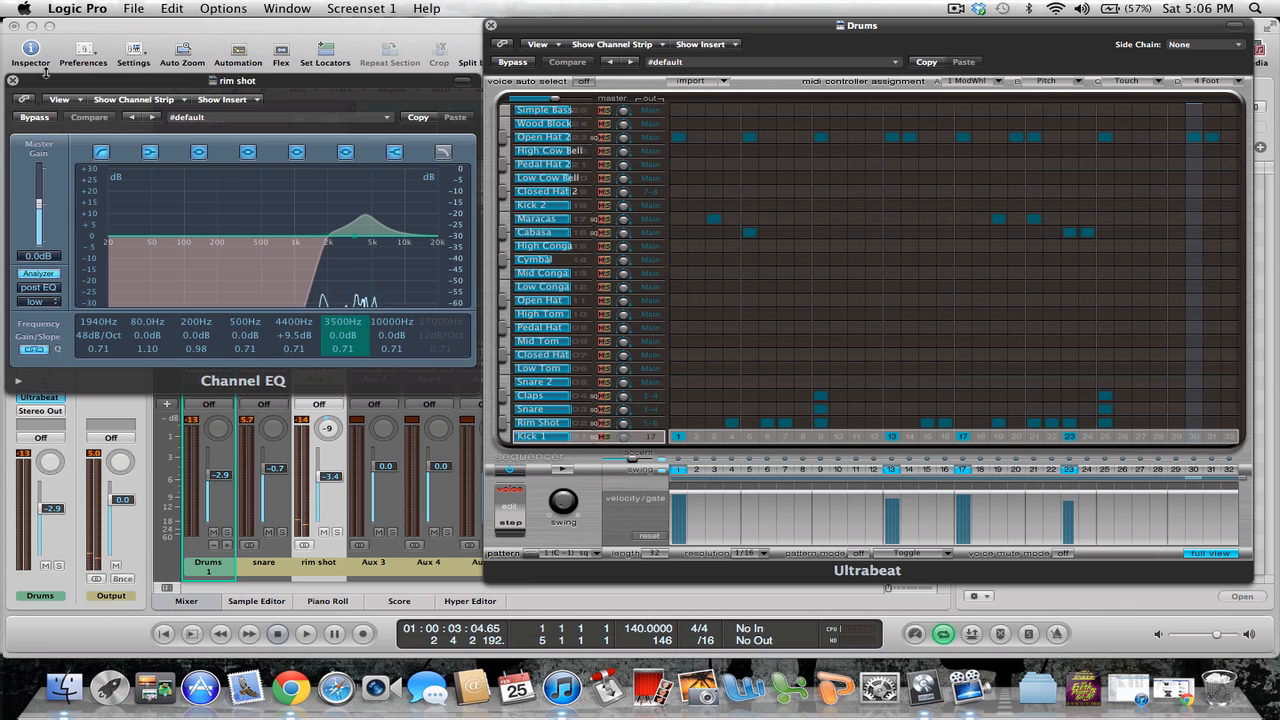
click(12, 80)
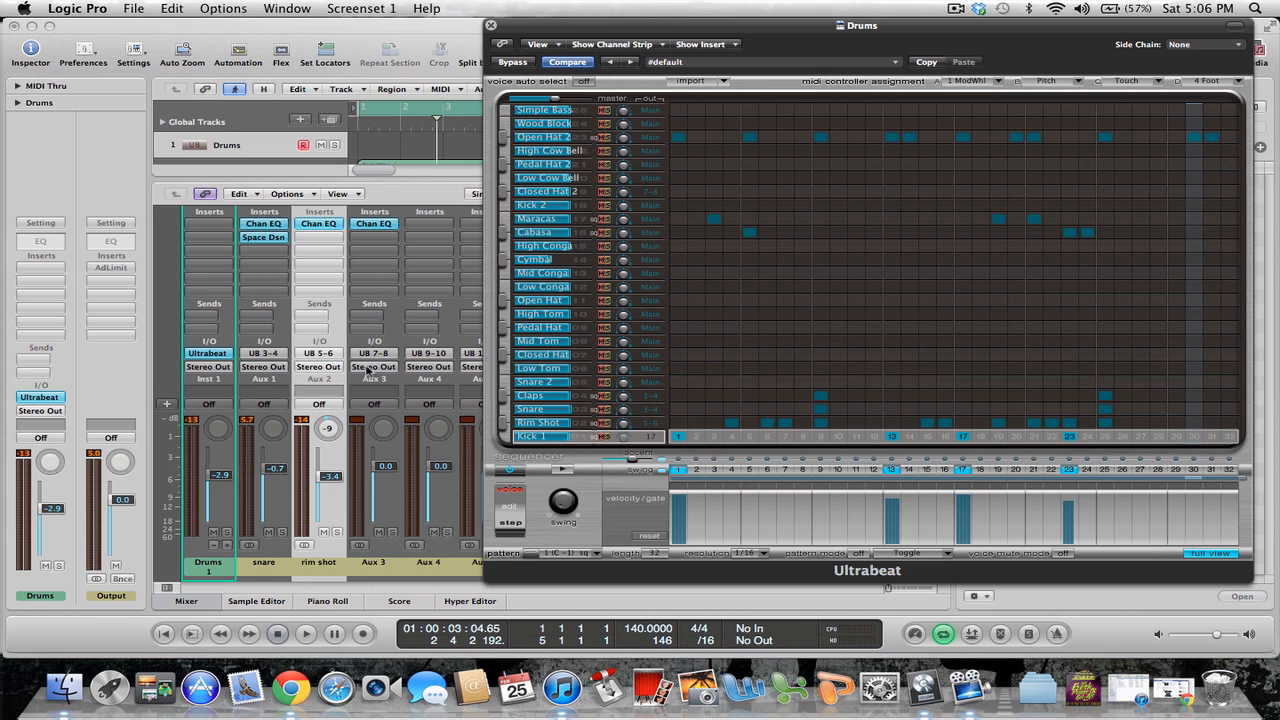
Set the low cut in the snare channel's Channel EQ to 70 Hz at 48 dB/Oct and audition the Snare voice
scroll(367, 370, up, 2)
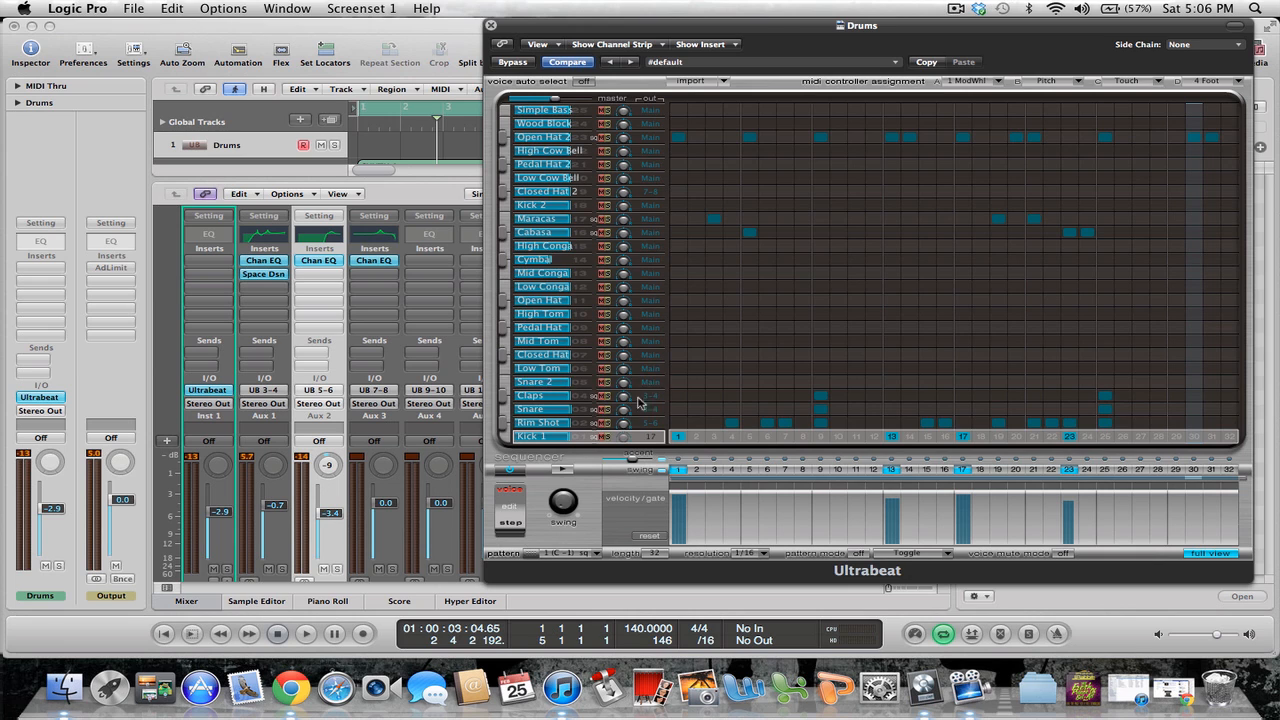
click(262, 262)
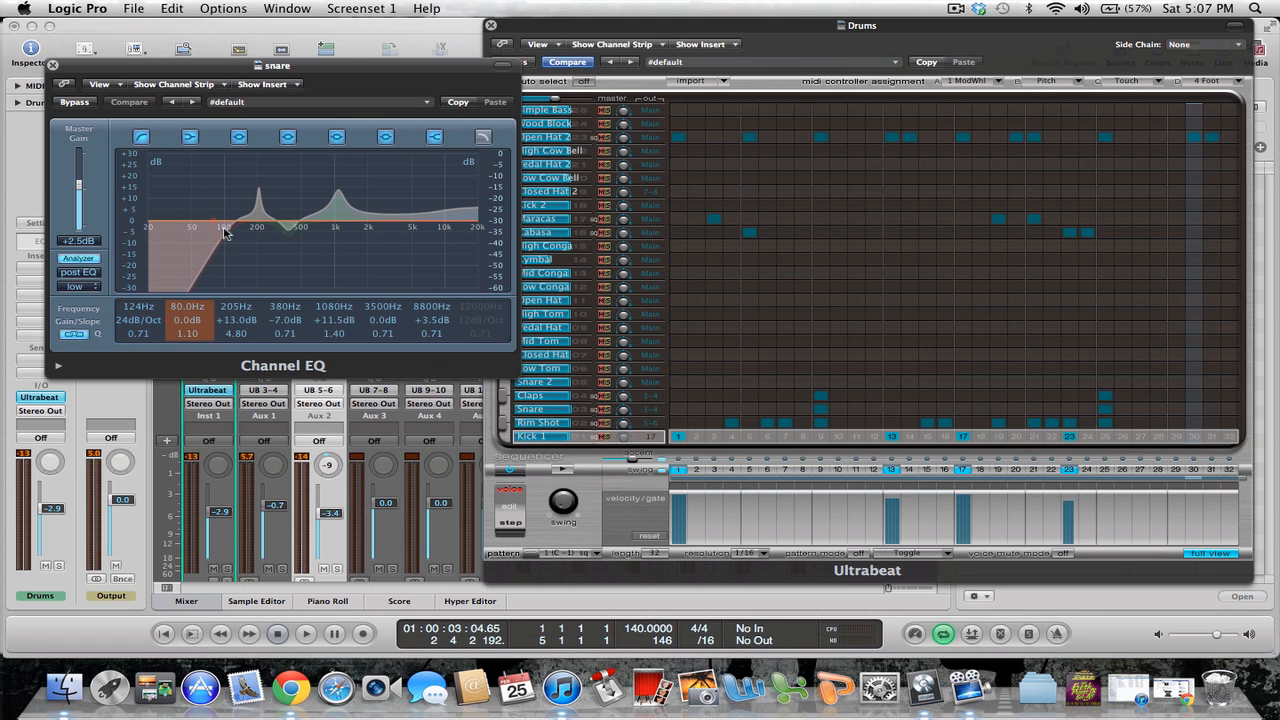
mouse_move(225, 243)
mouse_down()
mouse_move(206, 240)
mouse_move(220, 233)
mouse_up()
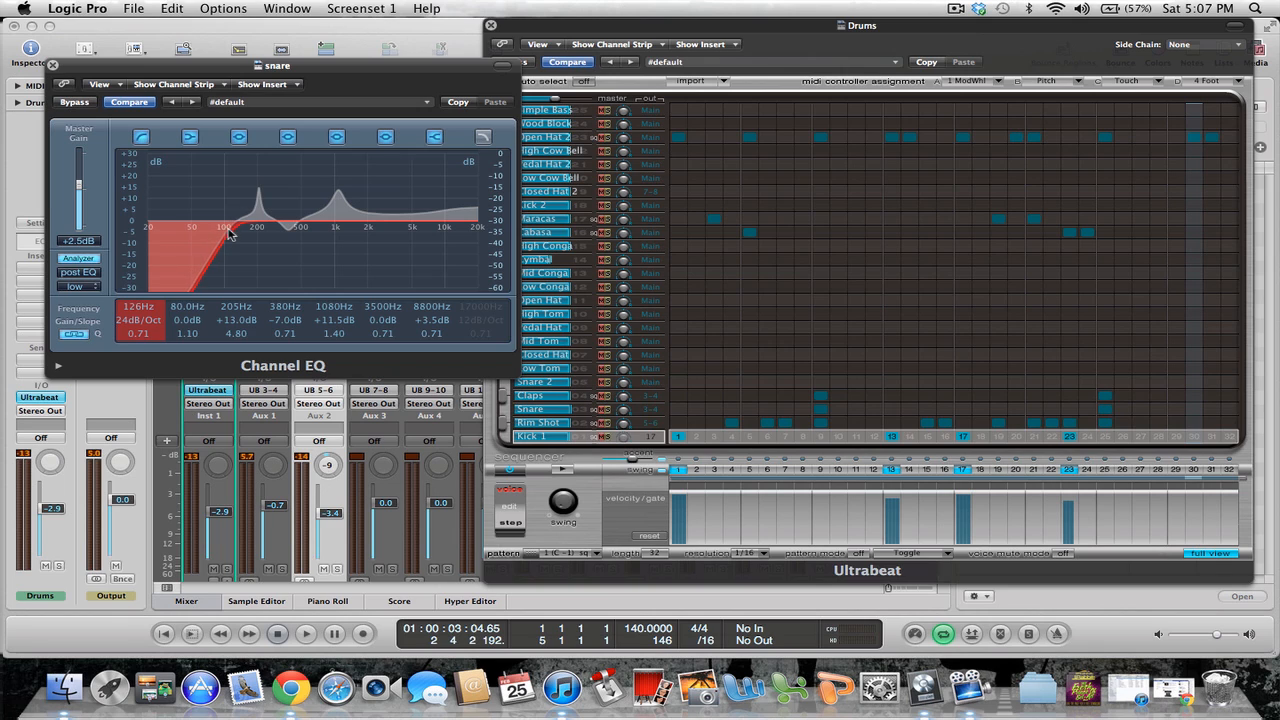
drag(220, 230, 197, 214)
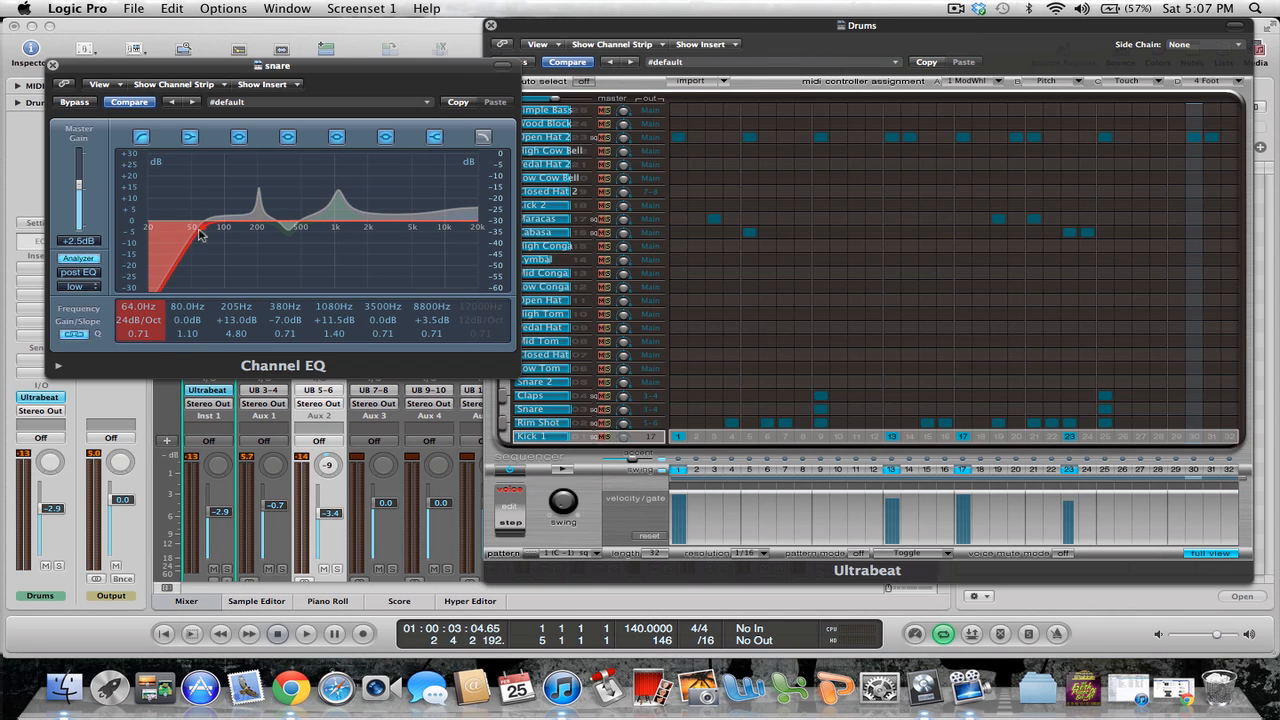
drag(132, 320, 130, 284)
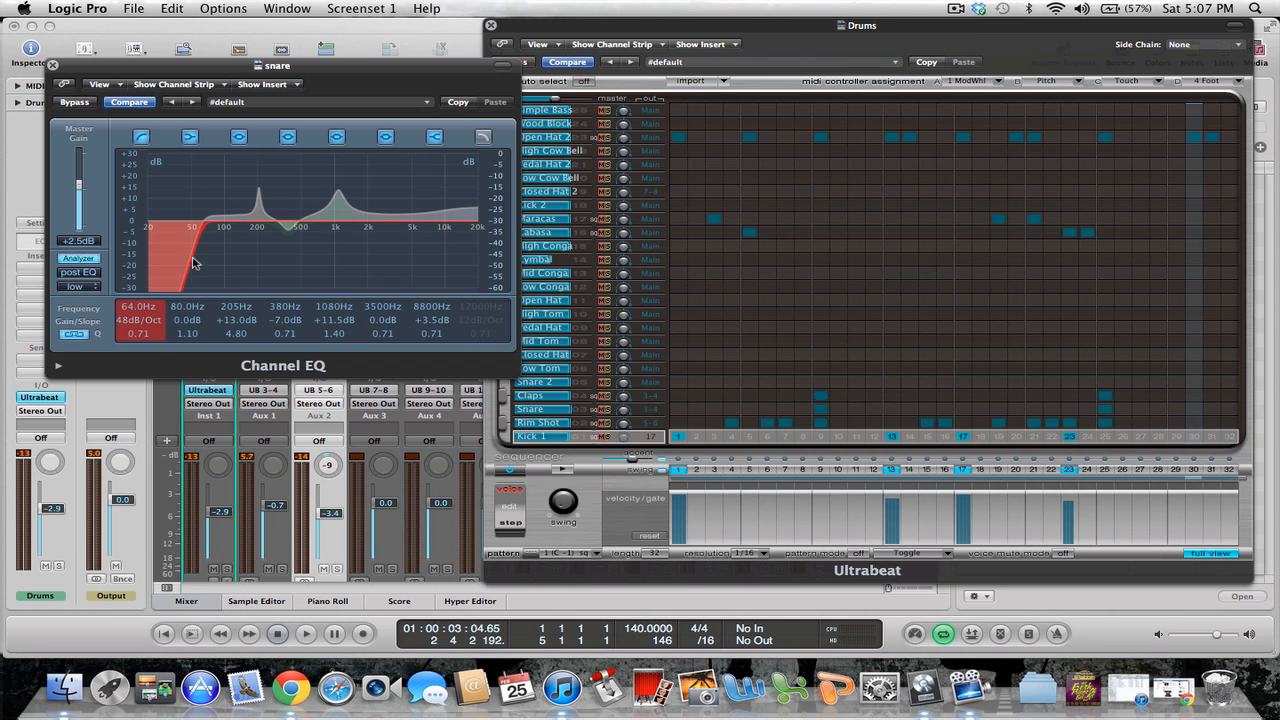
drag(197, 255, 202, 254)
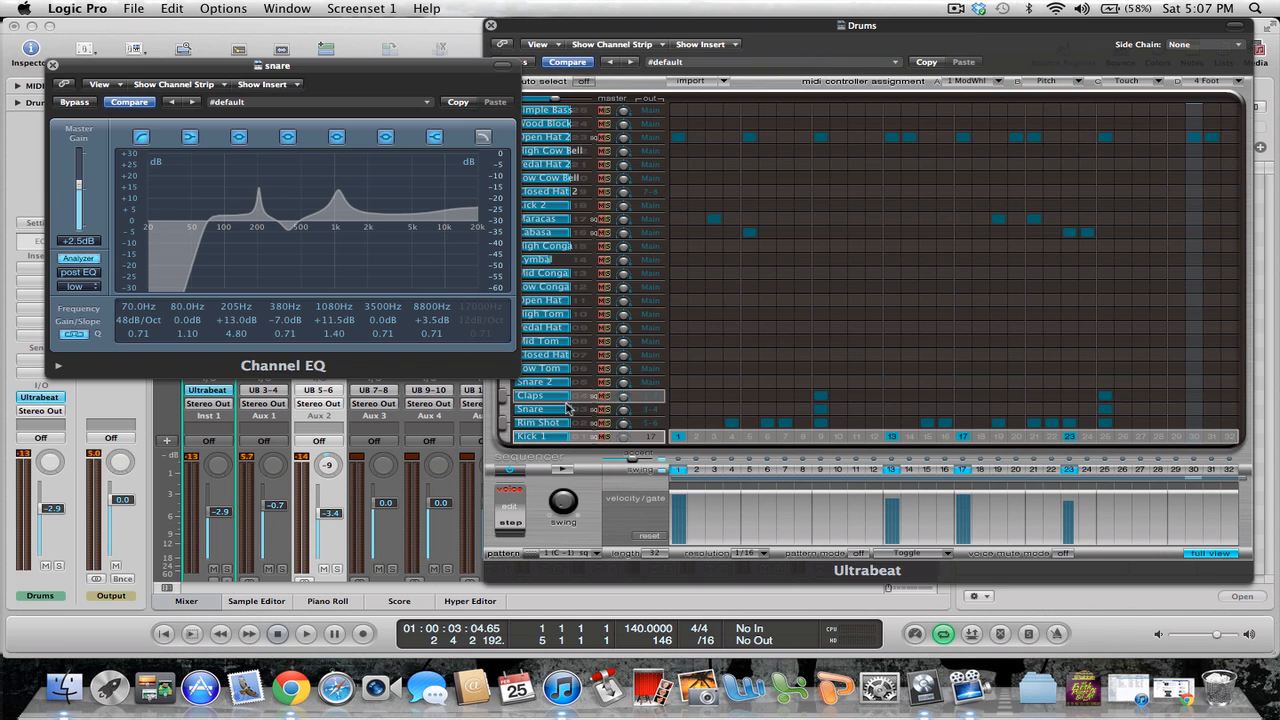
click(509, 411)
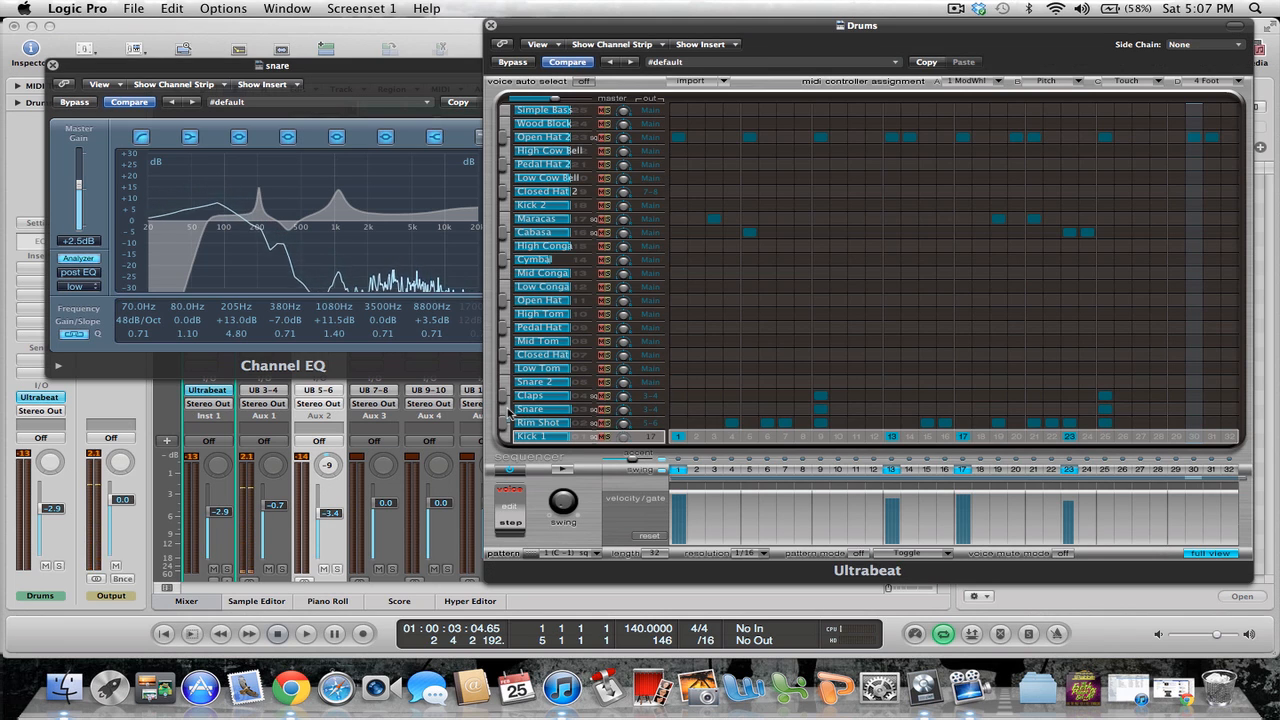
Audition the Claps and Snare voices repeatedly through the snare channel's Channel EQ
click(504, 396)
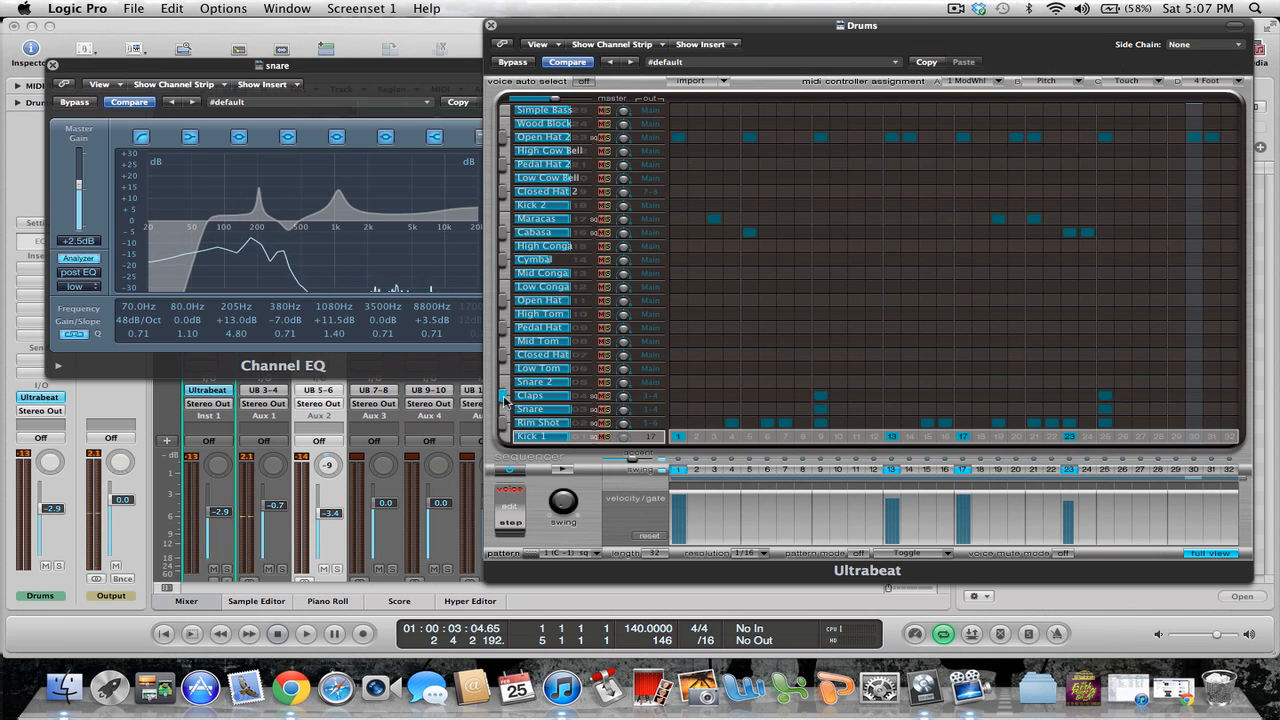
click(504, 396)
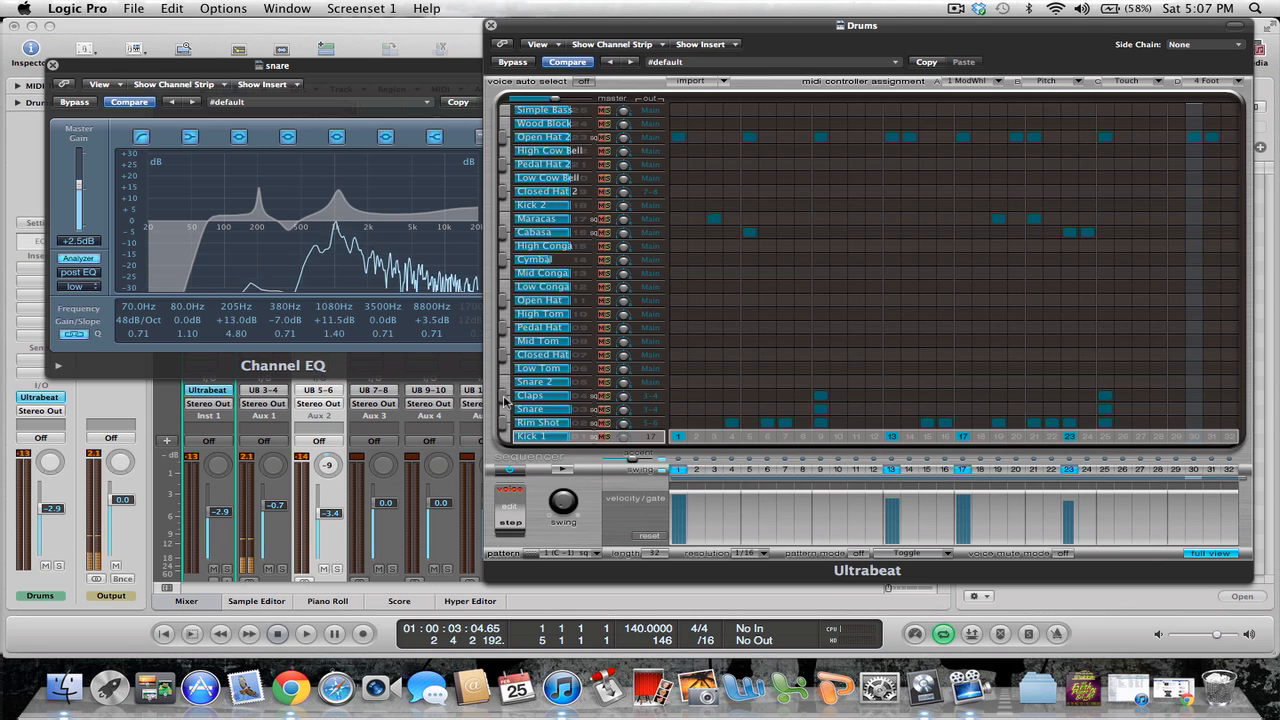
click(504, 396)
click(504, 396)
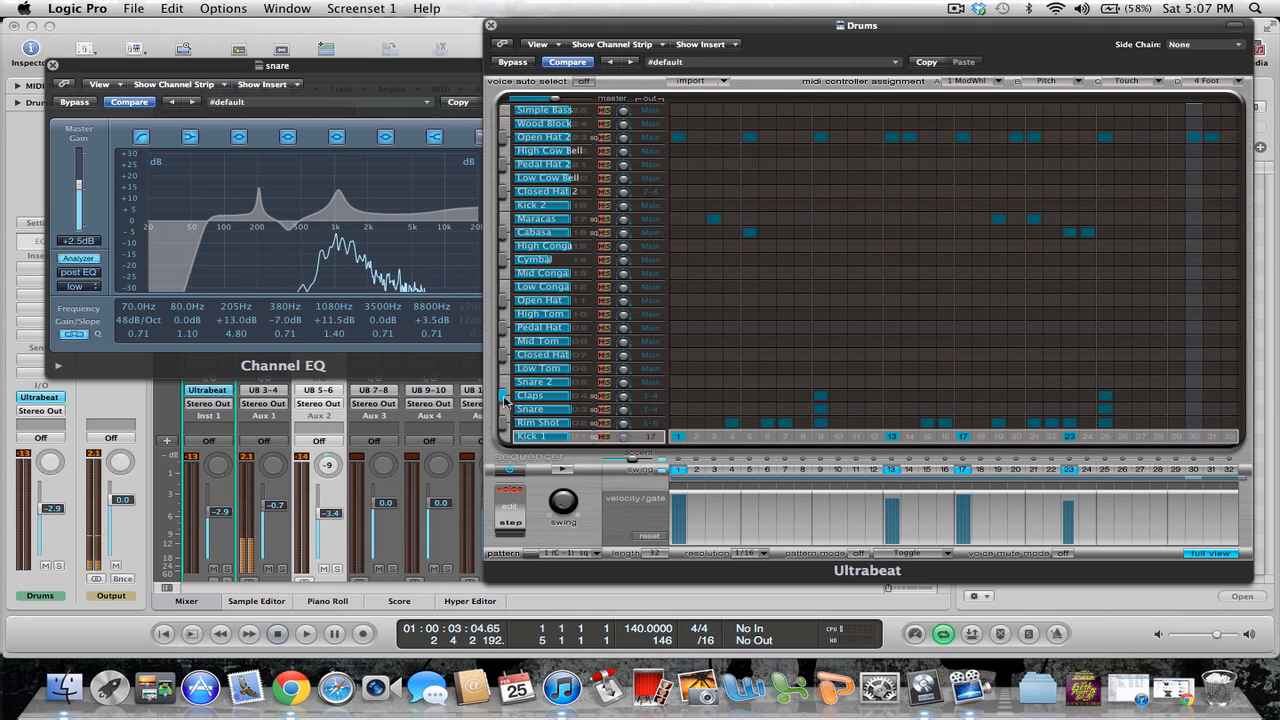
click(505, 409)
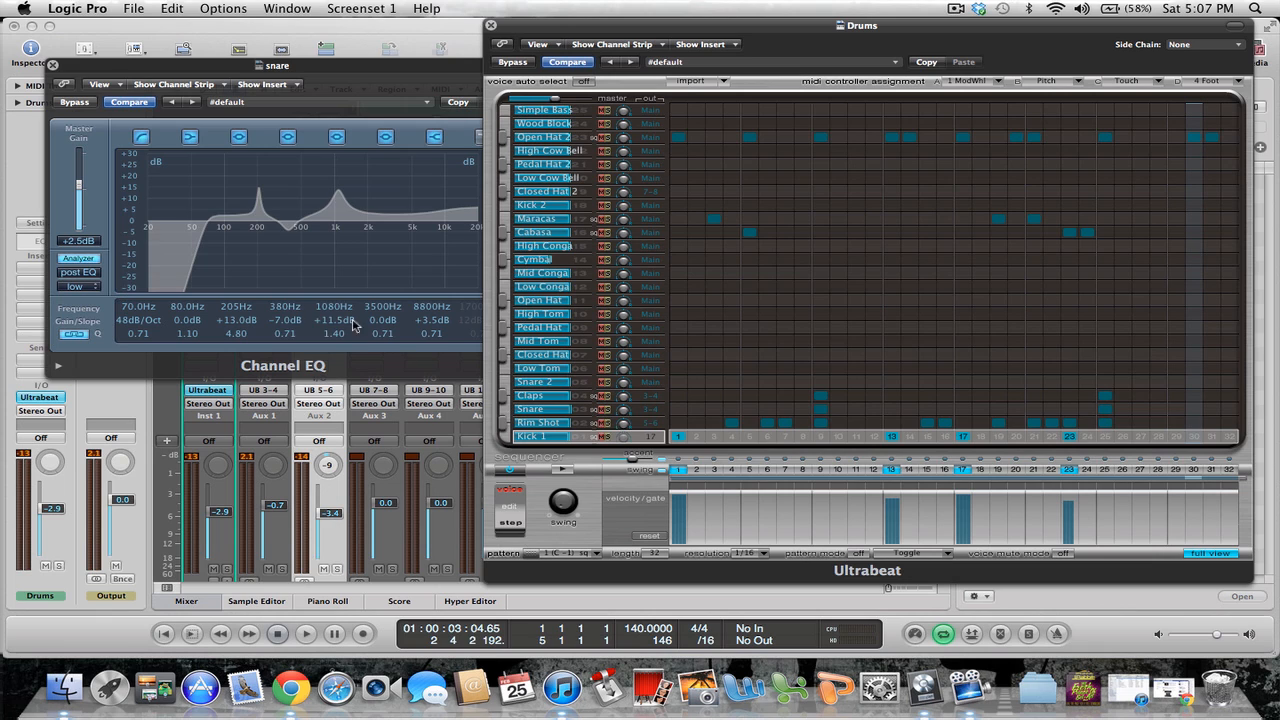
Try boosting the 205 Hz band of the snare channel's EQ to +24.0 dB and audition the Snare voice
click(257, 212)
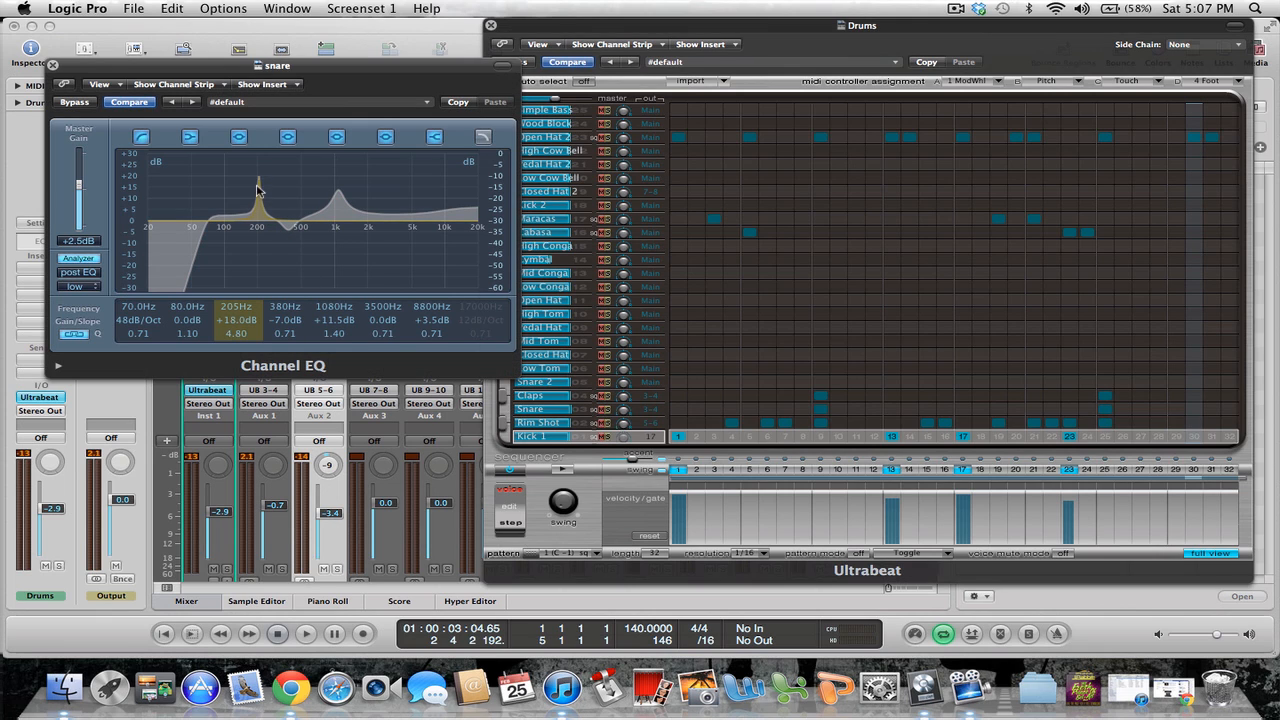
drag(258, 190, 259, 167)
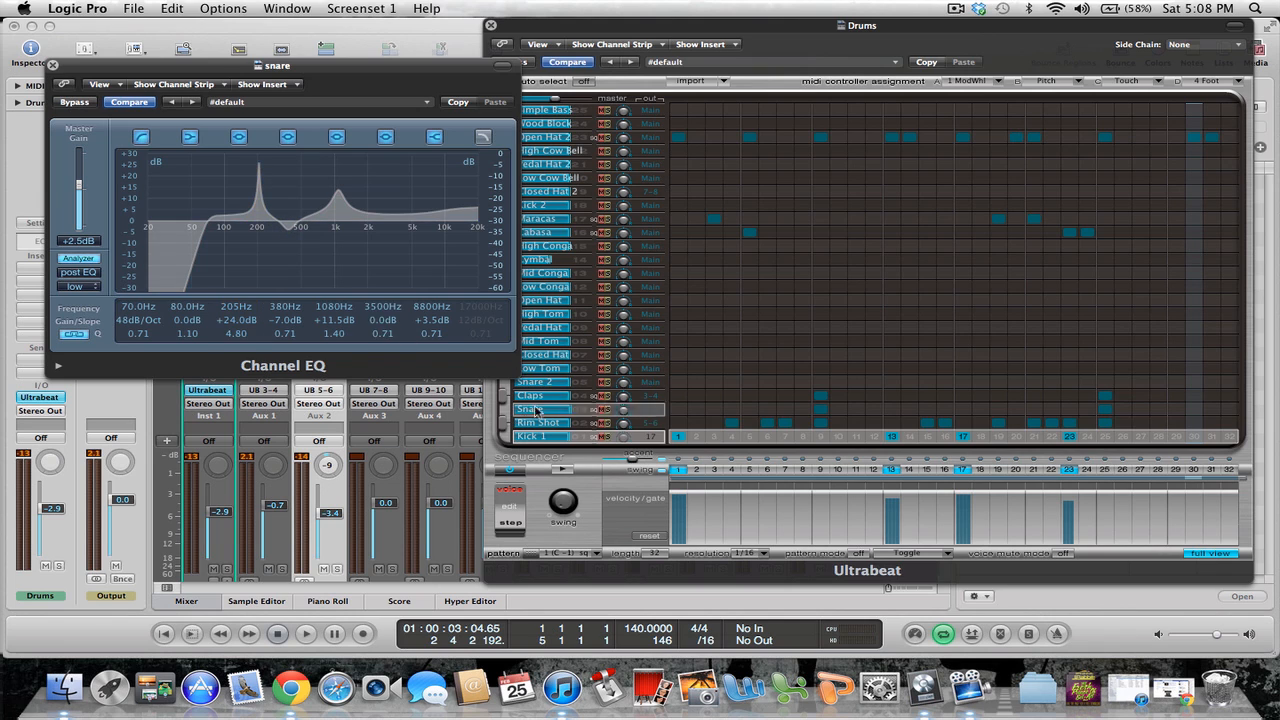
click(502, 415)
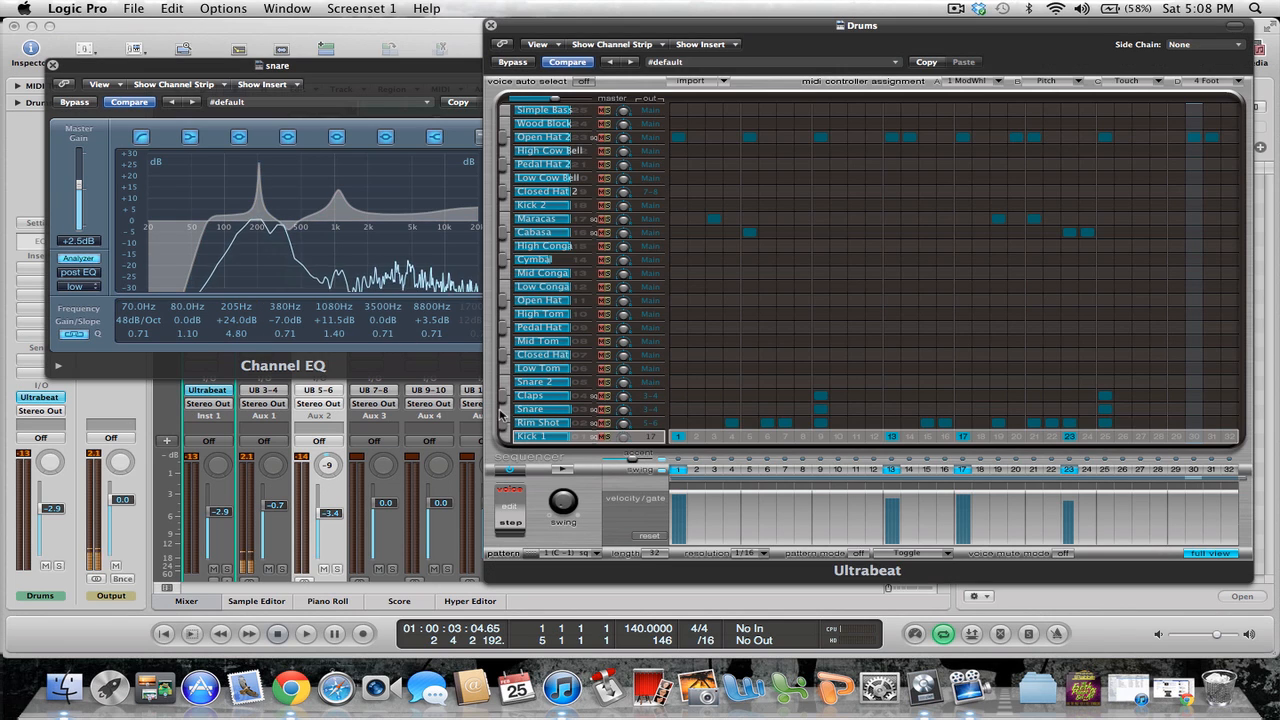
Set that snare EQ band to 200 Hz at +9.5 dB, moving the window clear, and close the EQ
click(264, 196)
drag(264, 196, 263, 235)
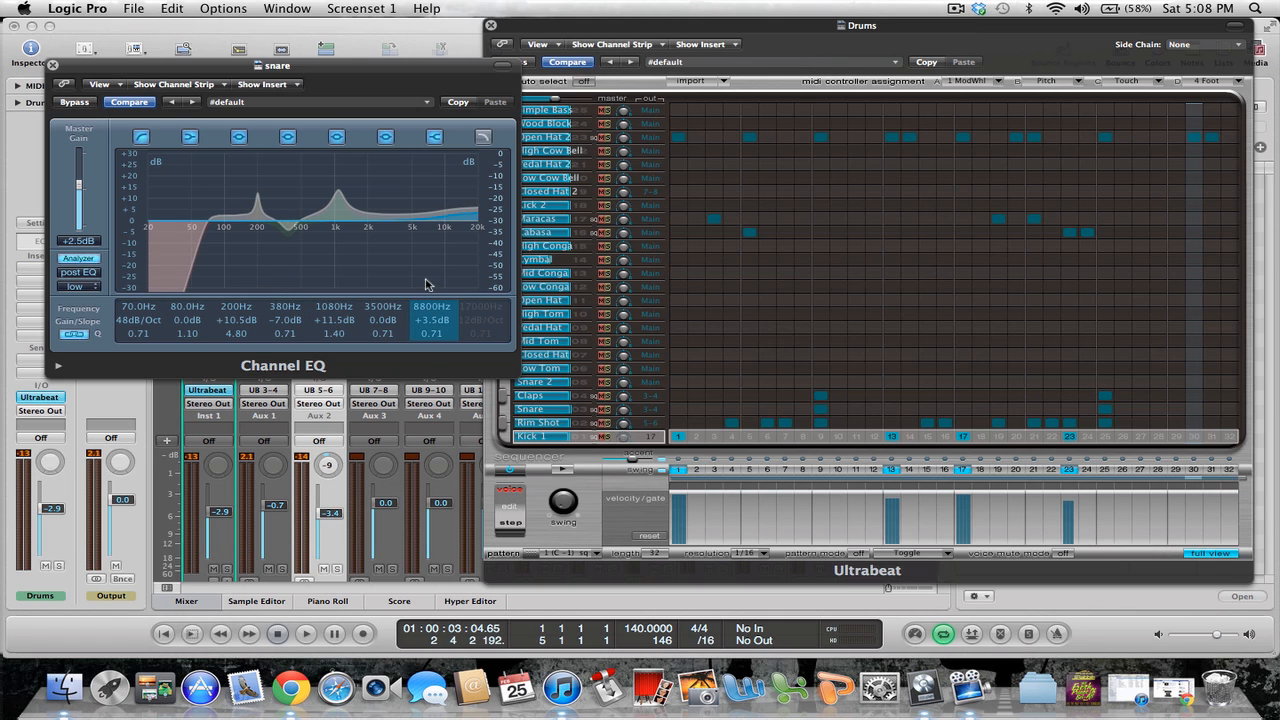
drag(107, 73, 137, 65)
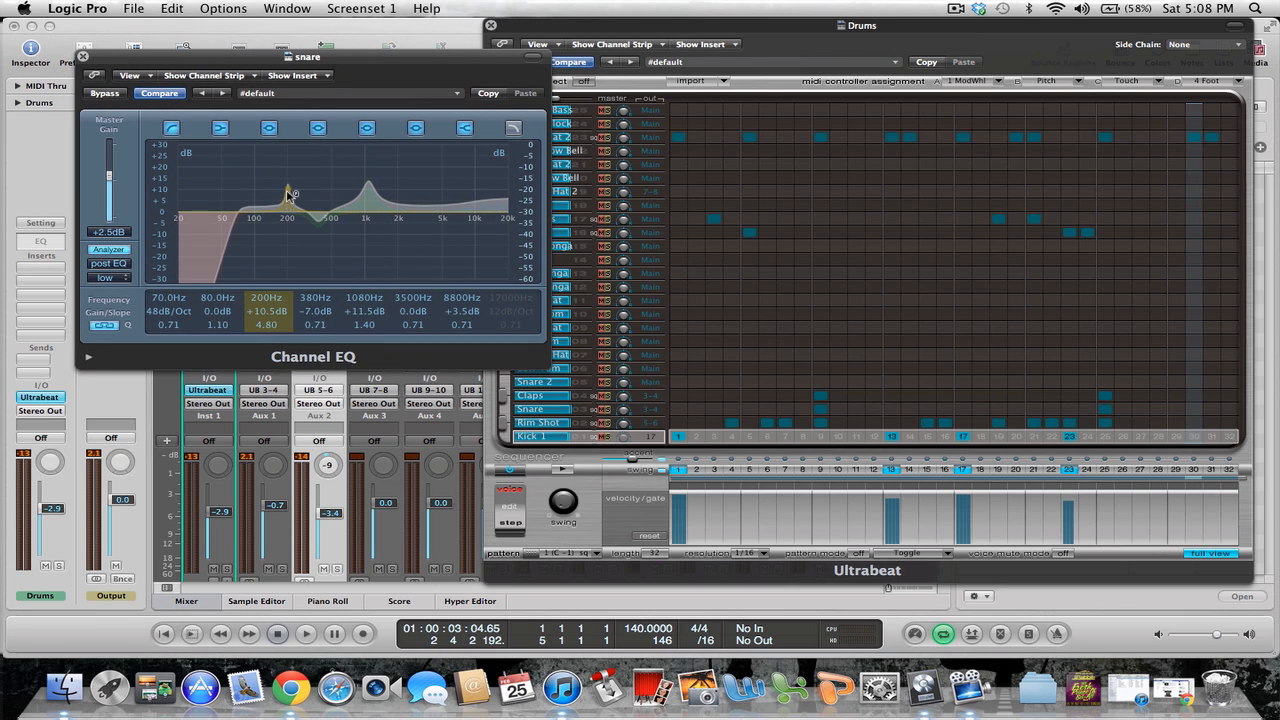
mouse_move(288, 196)
mouse_down()
mouse_move(289, 210)
mouse_move(289, 197)
mouse_up()
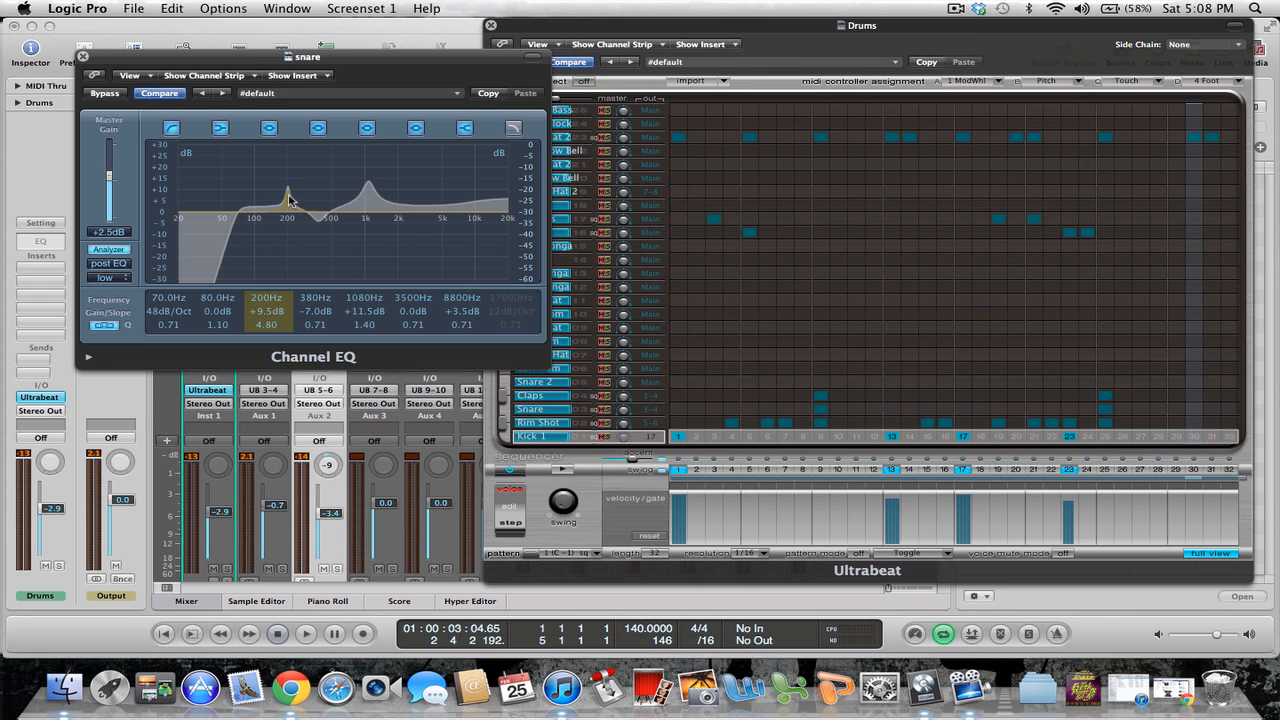
click(83, 56)
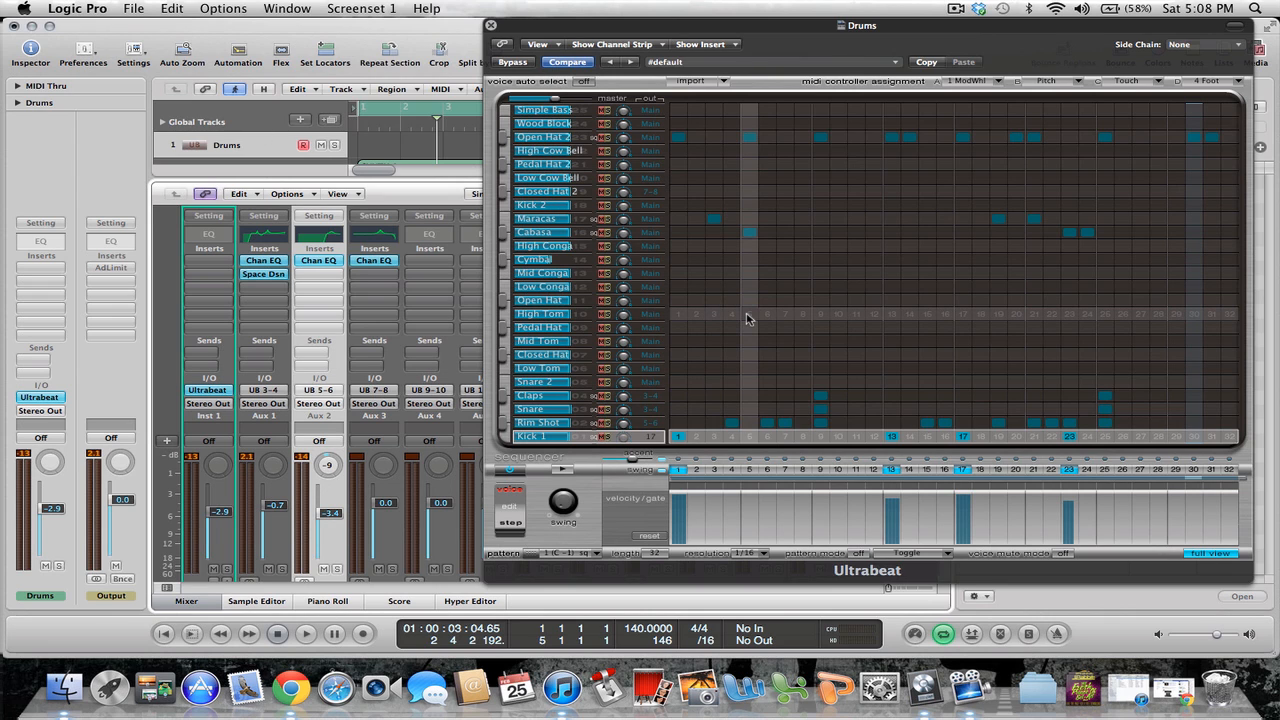
Play the full drum loop, close Ultrabeat, and bring the mixer's channel names into view
key(space)
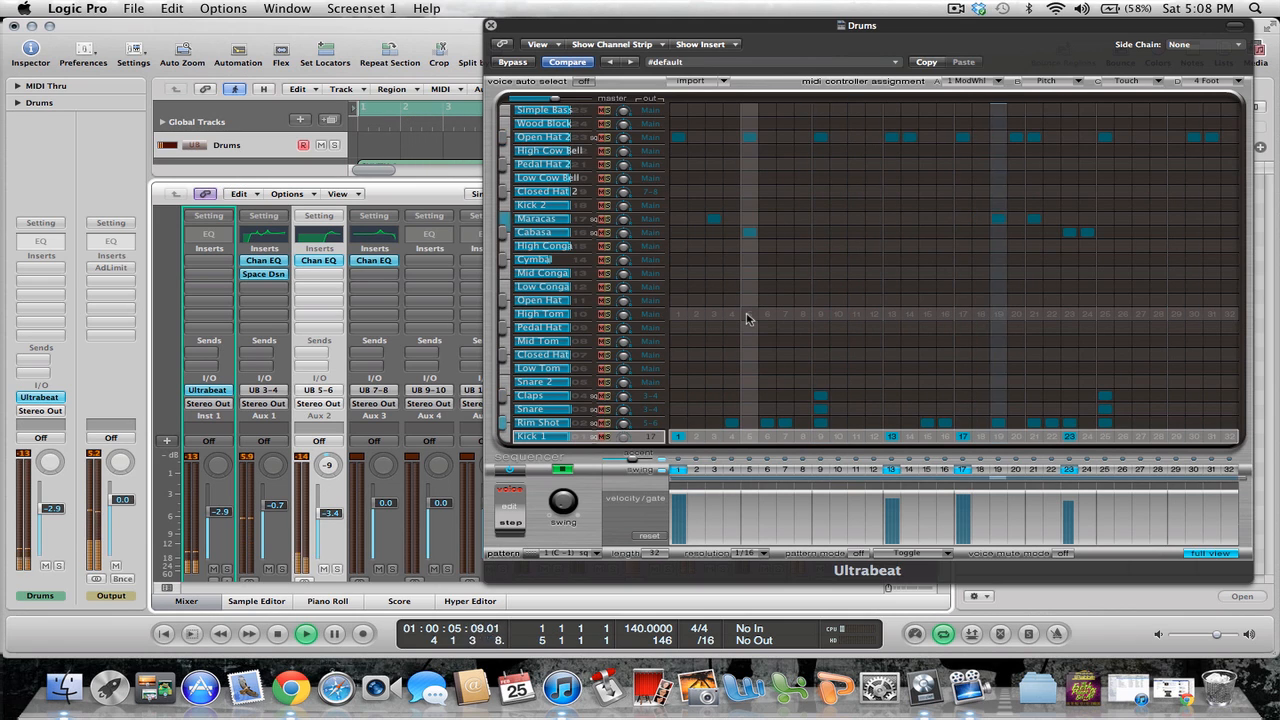
click(490, 25)
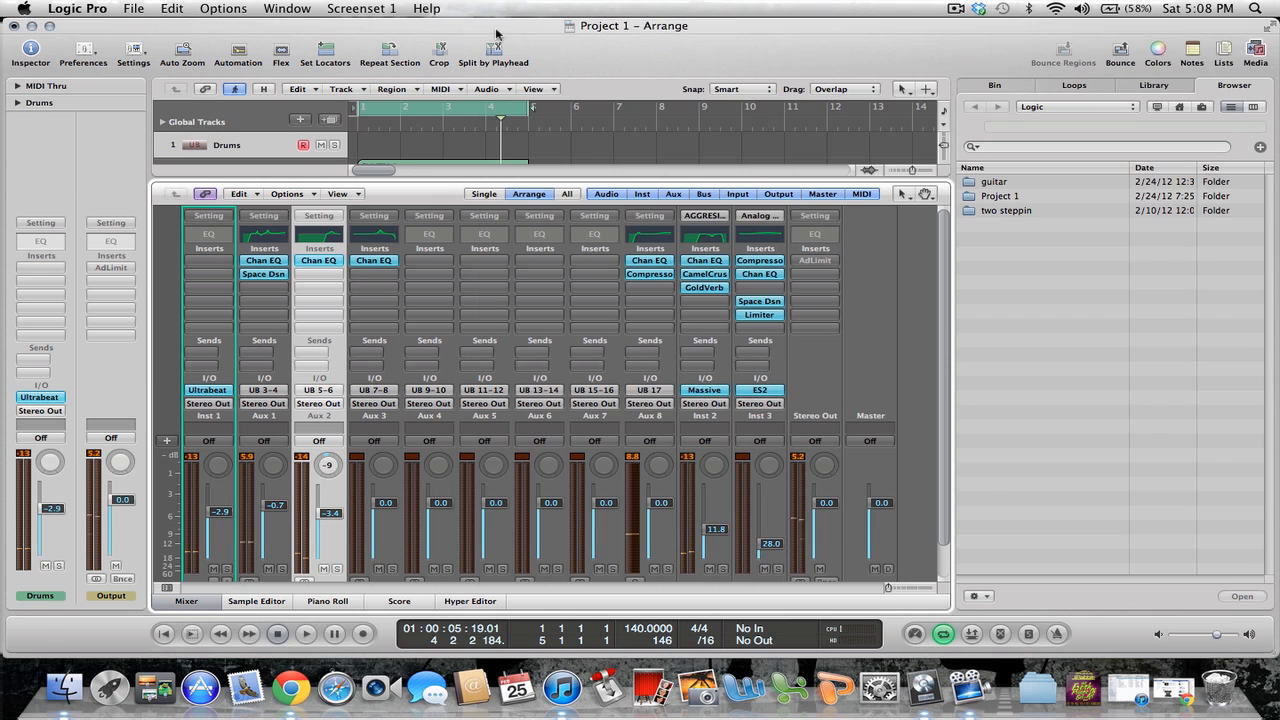
scroll(335, 441, down, 3)
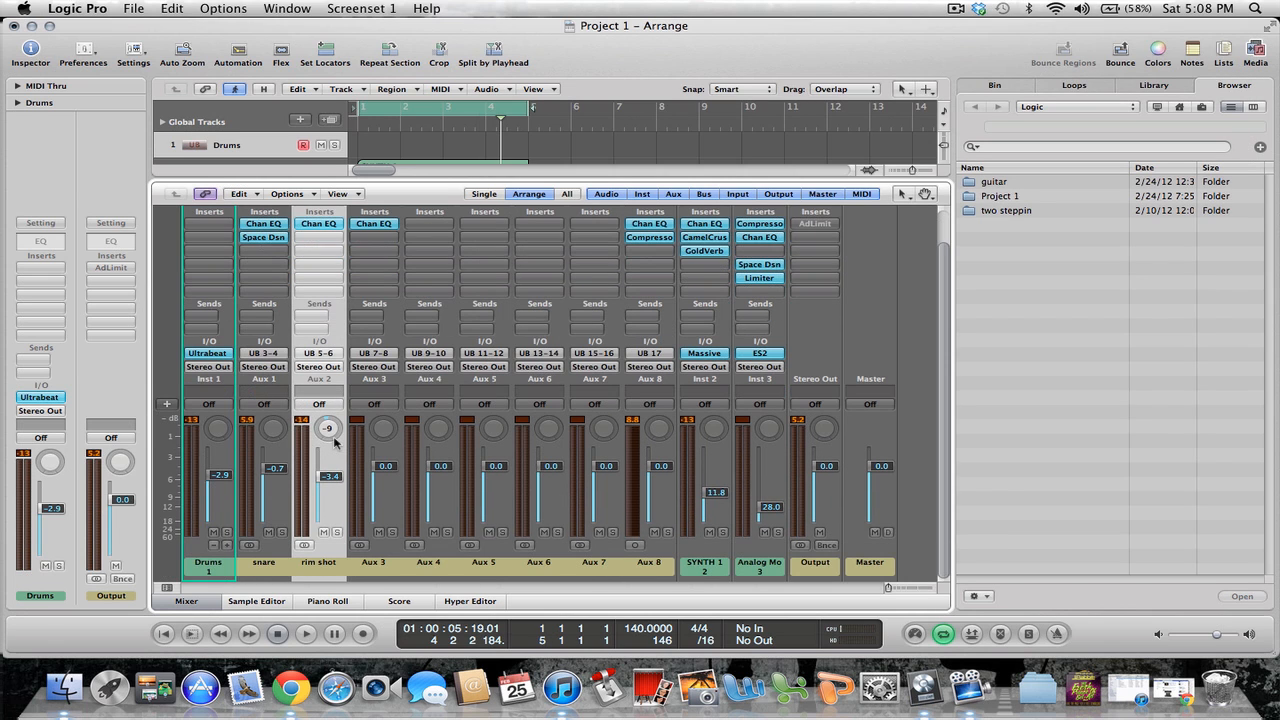
Reopen Ultrabeat from the Drums channel and play the drum loop briefly with its step grid and the aux channels in view
click(218, 355)
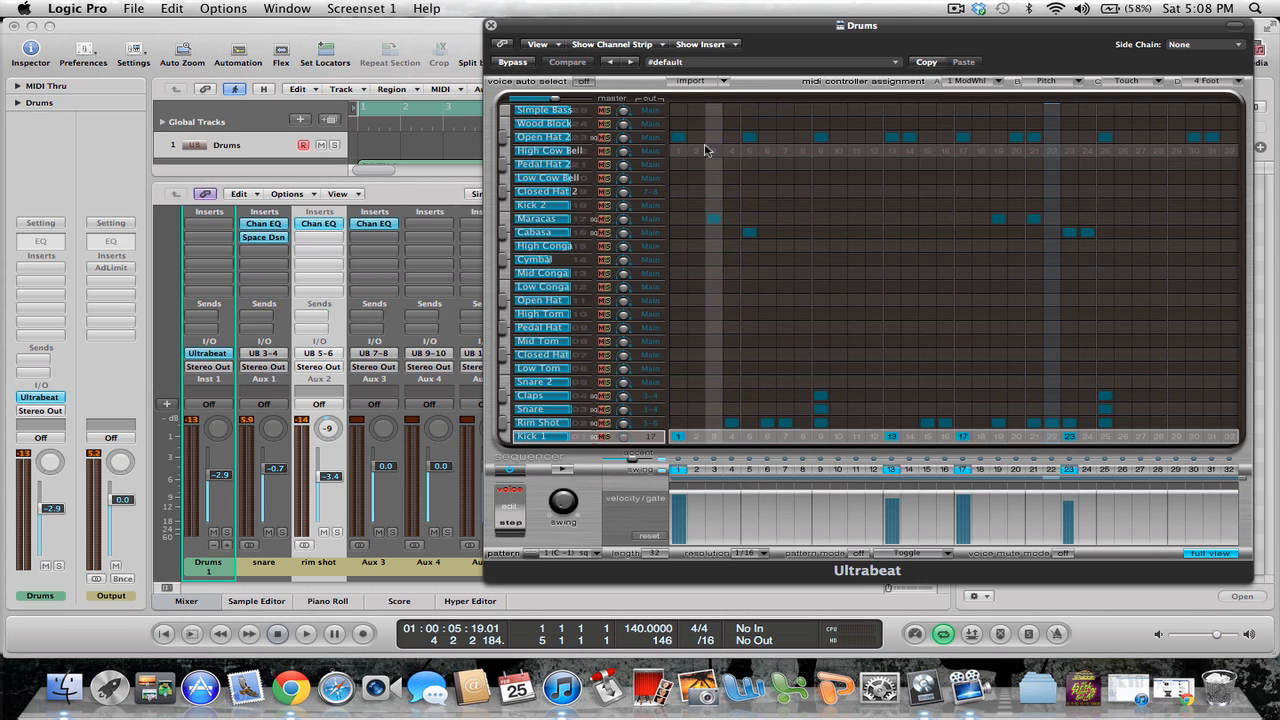
scroll(398, 287, up, 3)
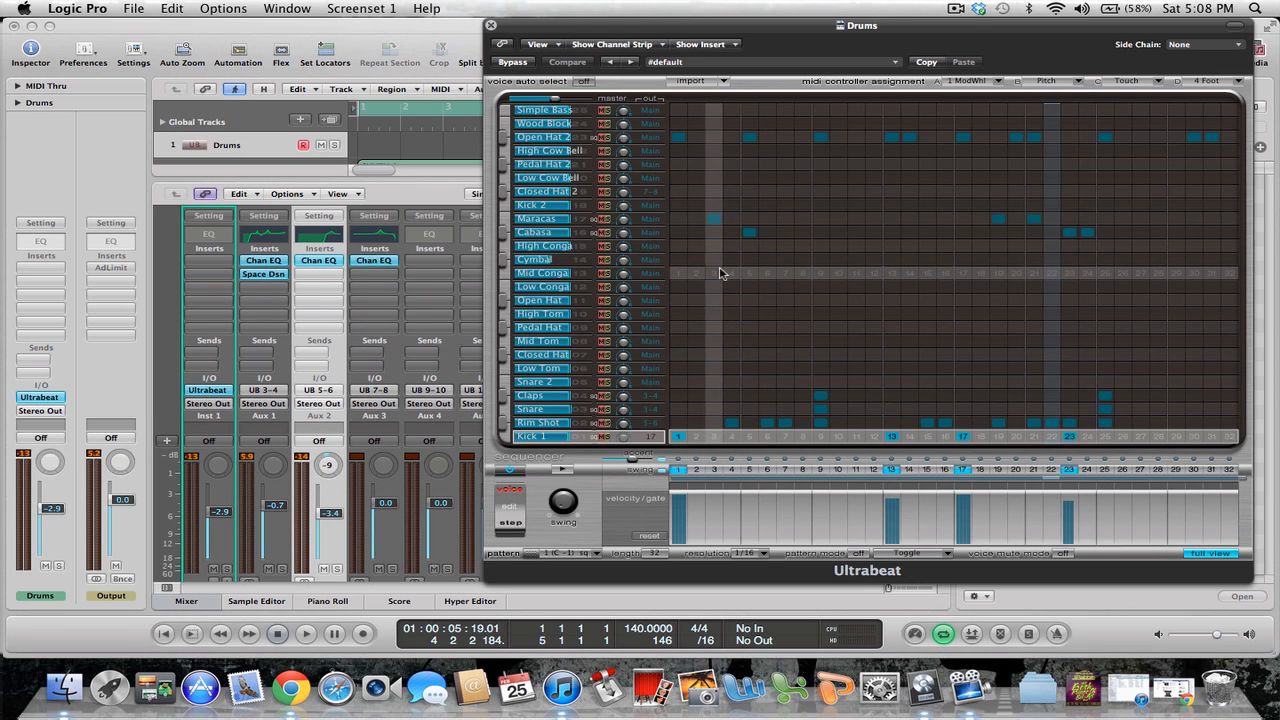
scroll(388, 287, down, 3)
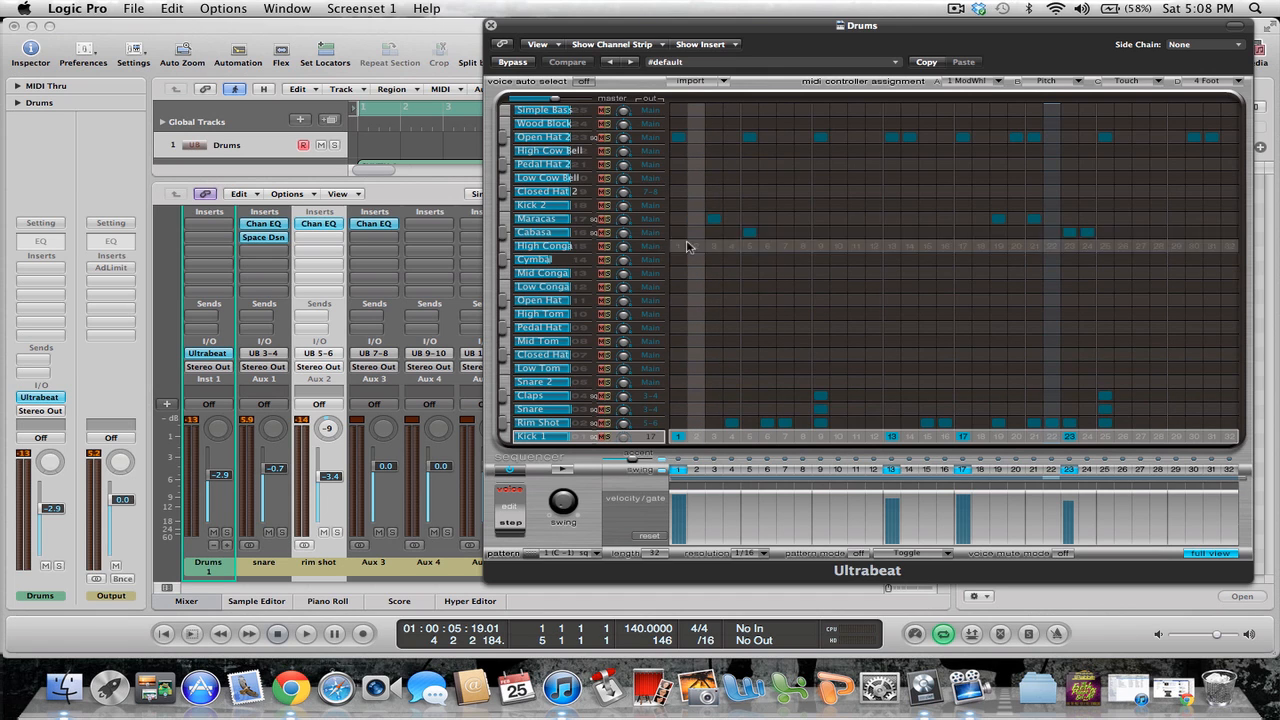
click(678, 137)
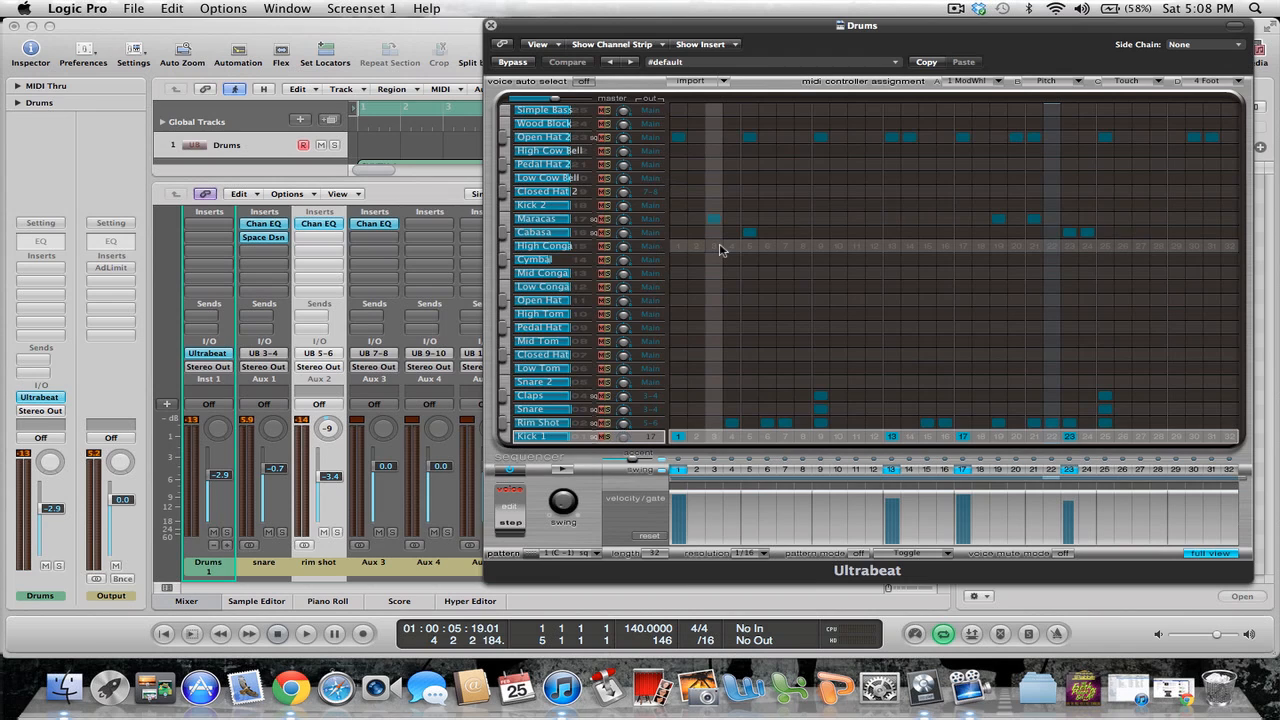
key(space)
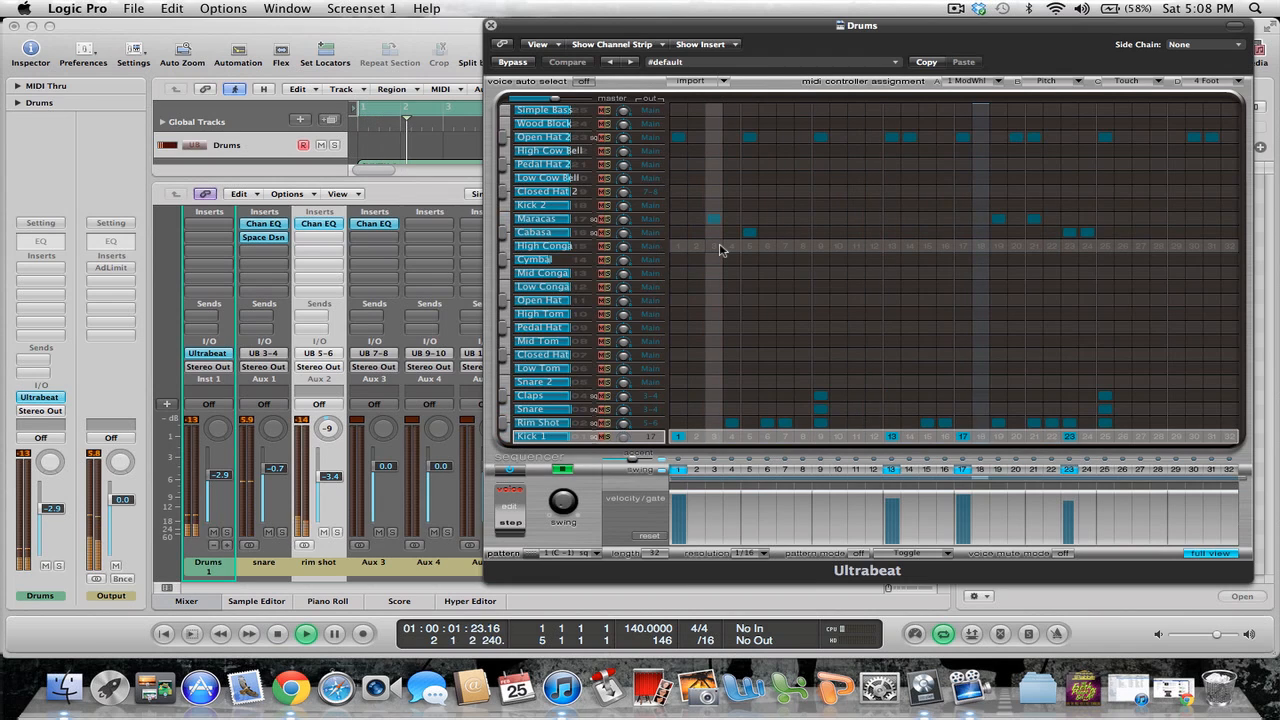
key(space)
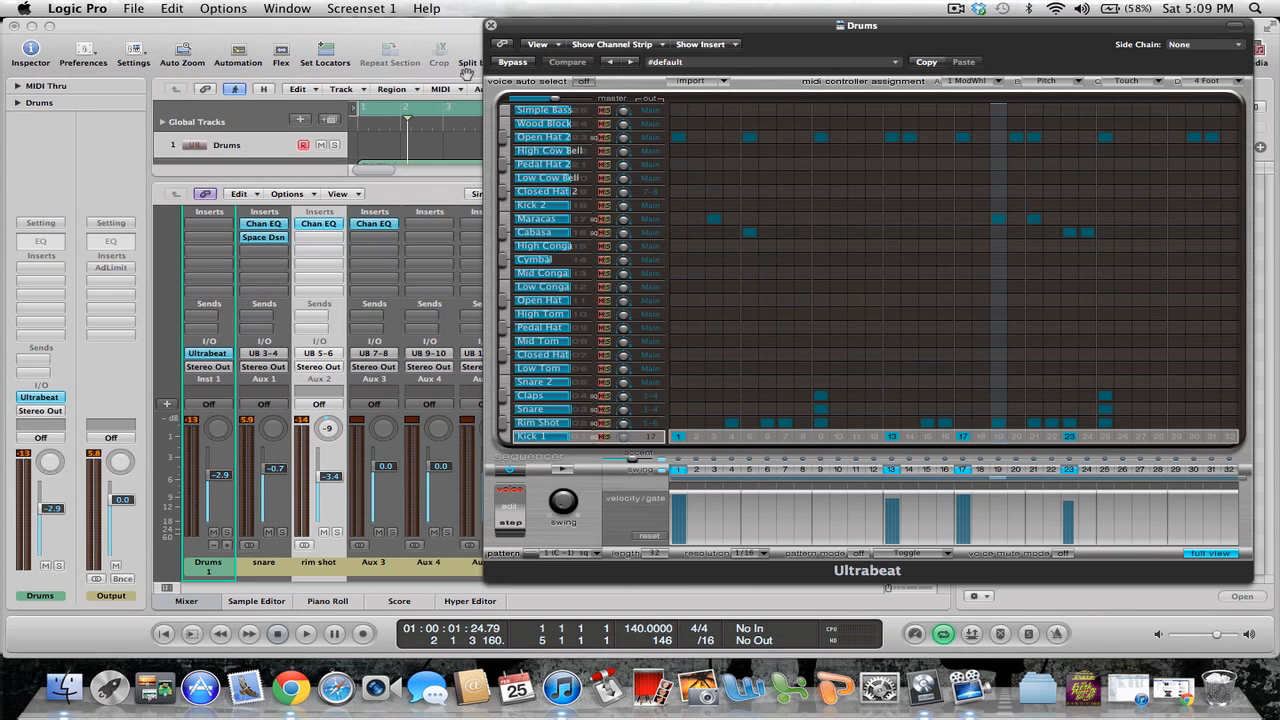
Close Ultrabeat and the mixer, select the SYNTH 1 track, and play the loop briefly with the synth
click(489, 24)
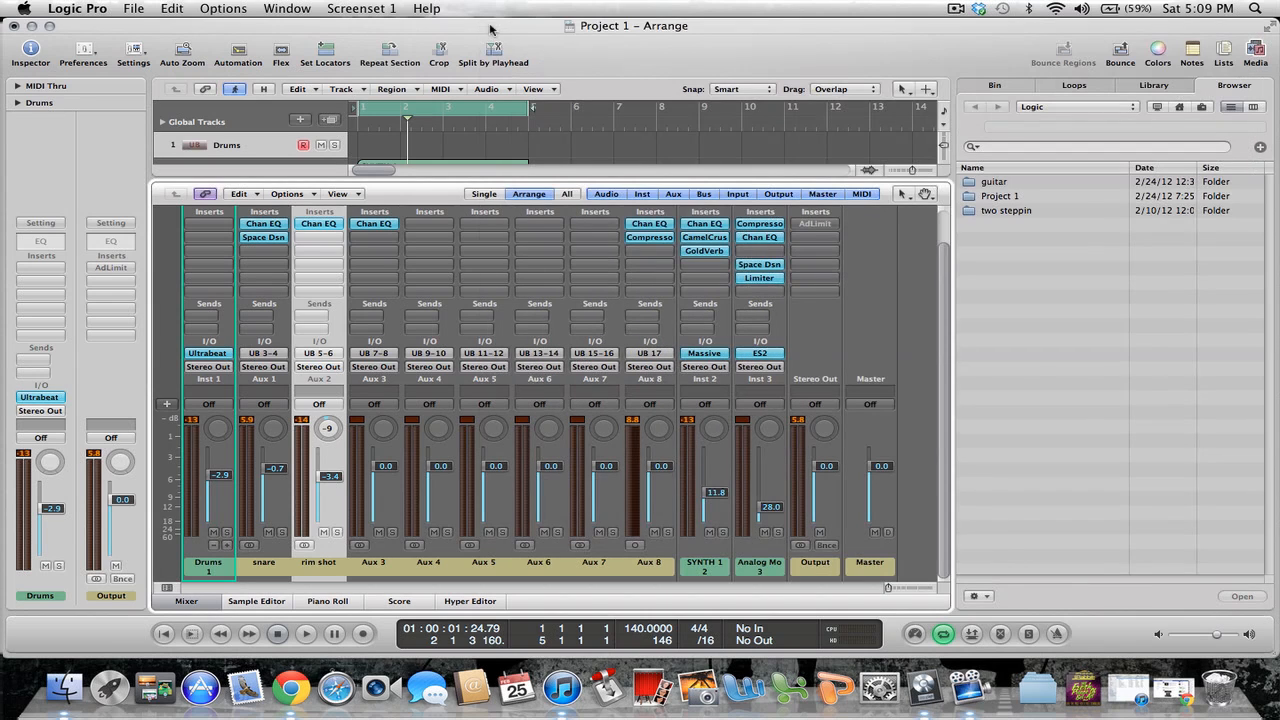
click(188, 601)
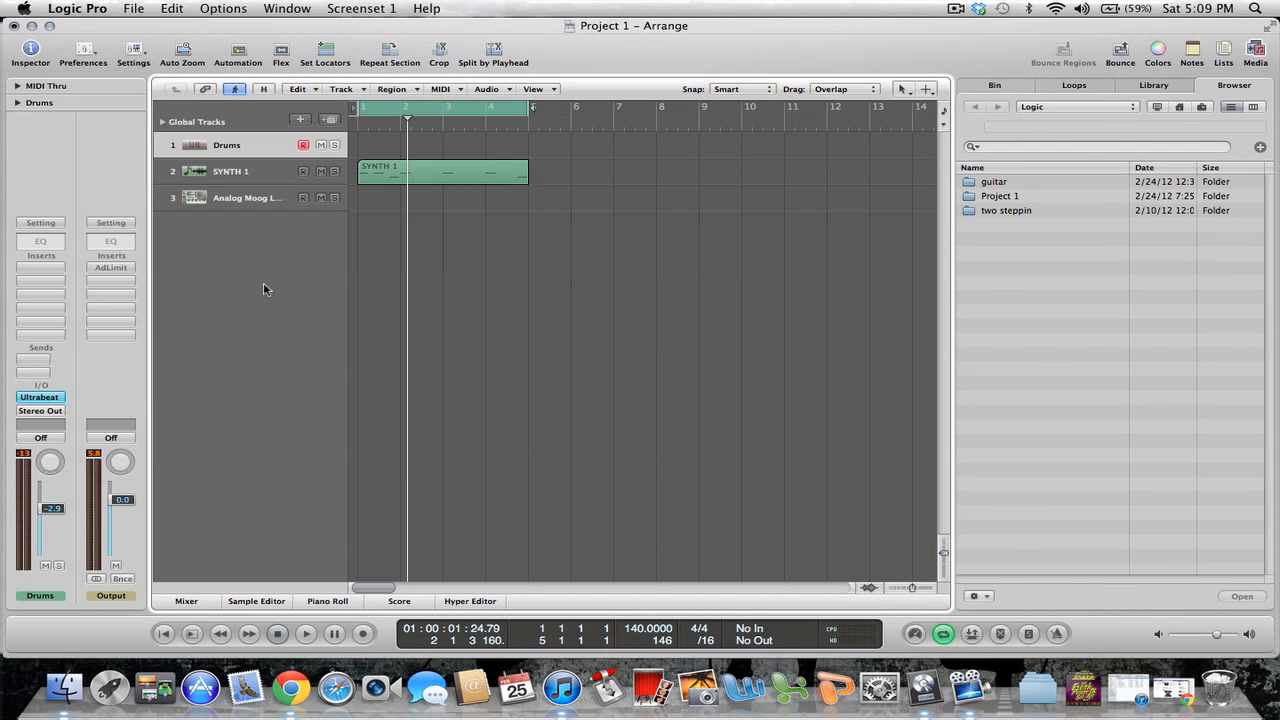
click(259, 181)
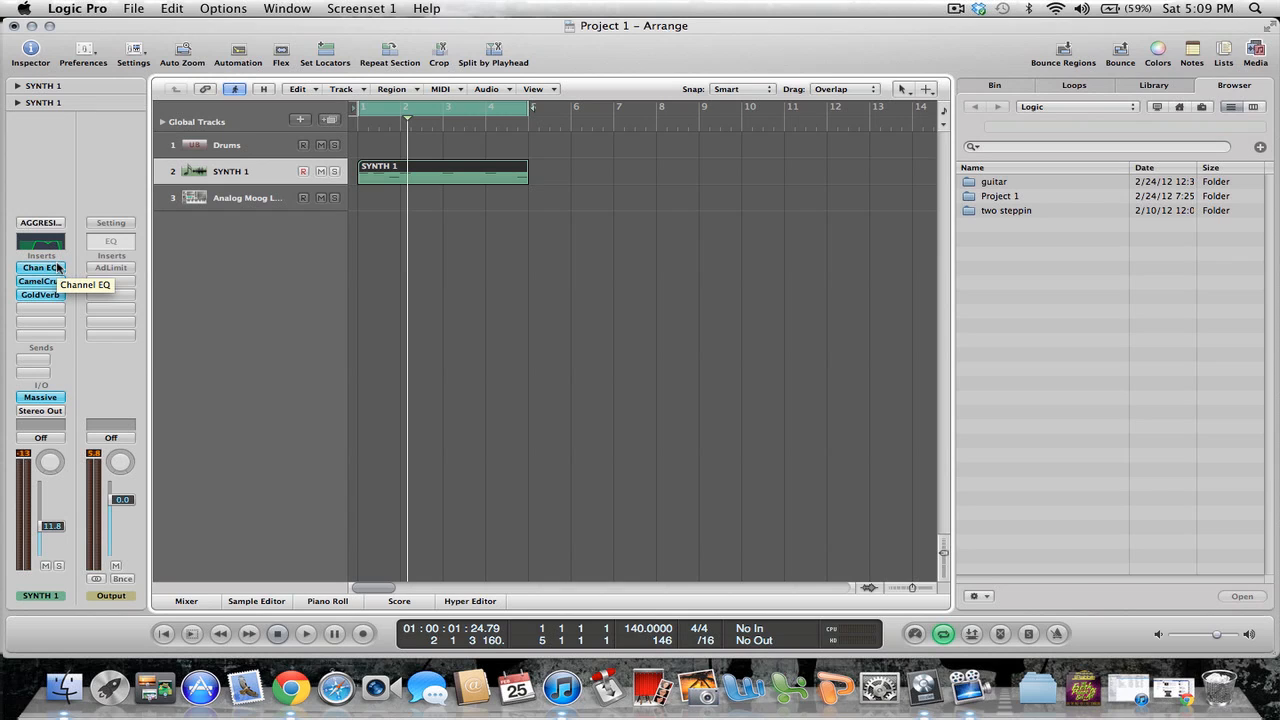
key(space)
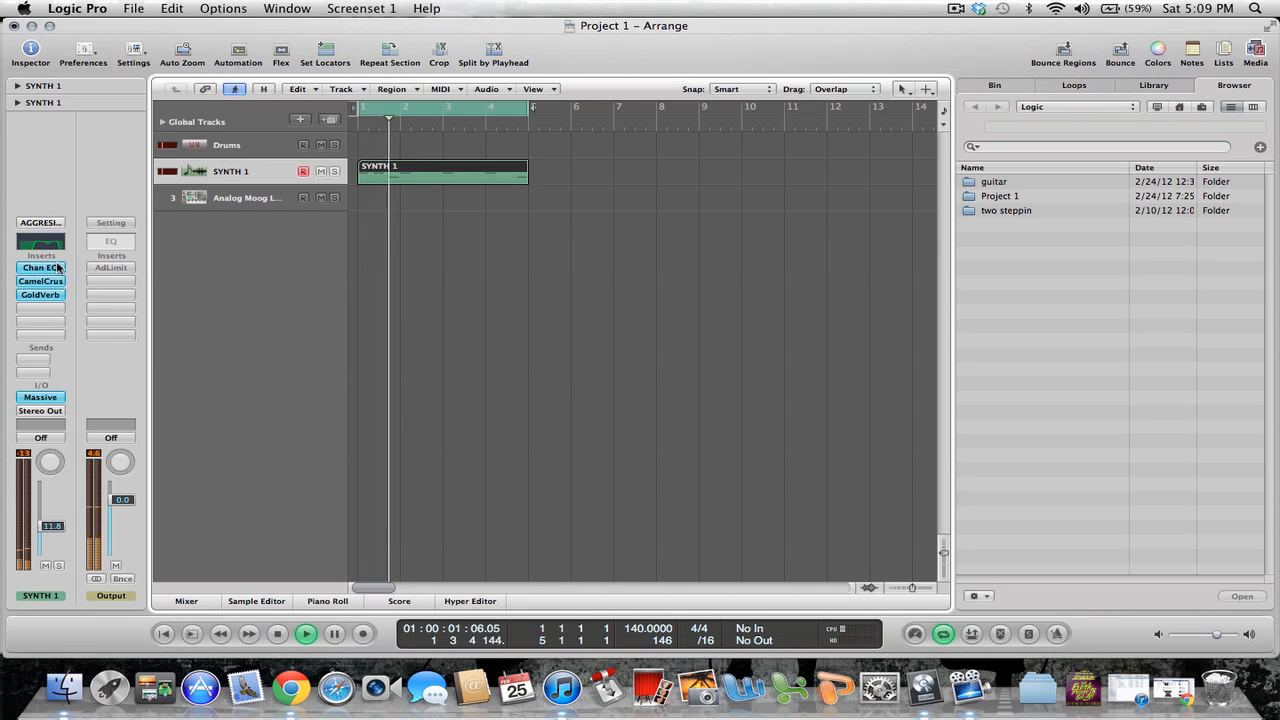
key(space)
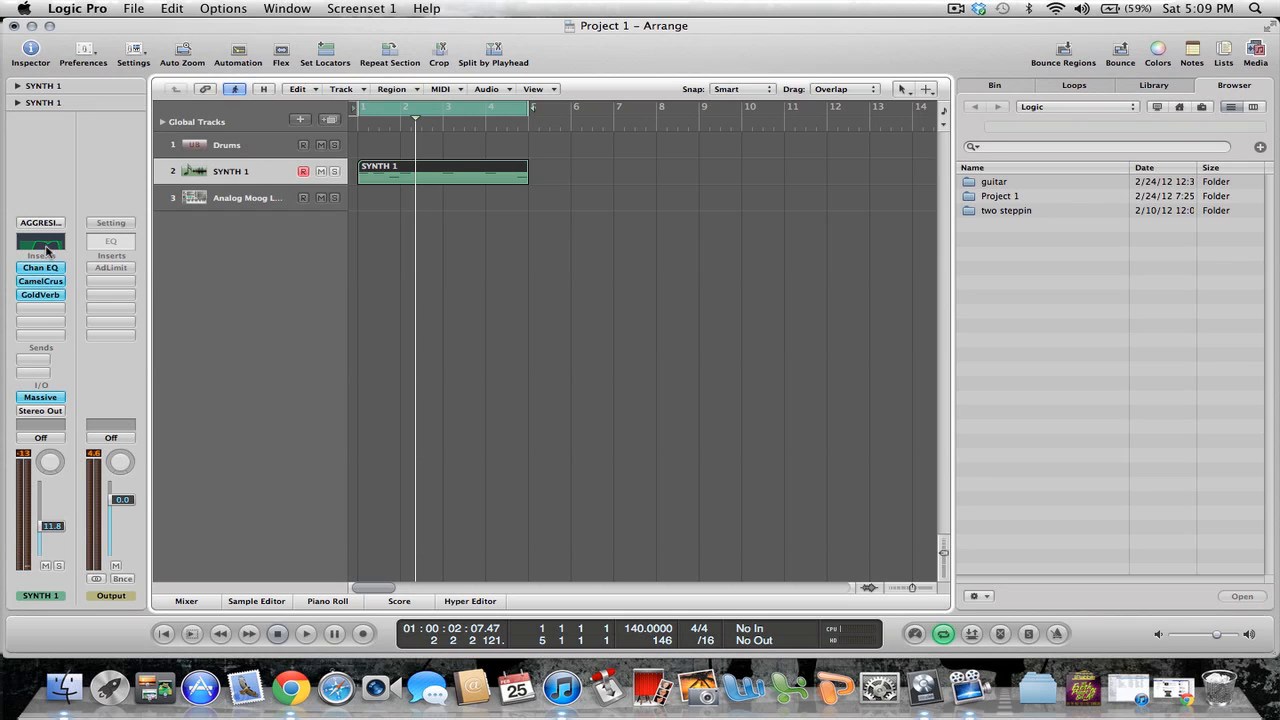
Open SYNTH 1's Channel EQ clear of the channel strip, audition the loop with the EQ bypassed, and re-enable the EQ
click(50, 268)
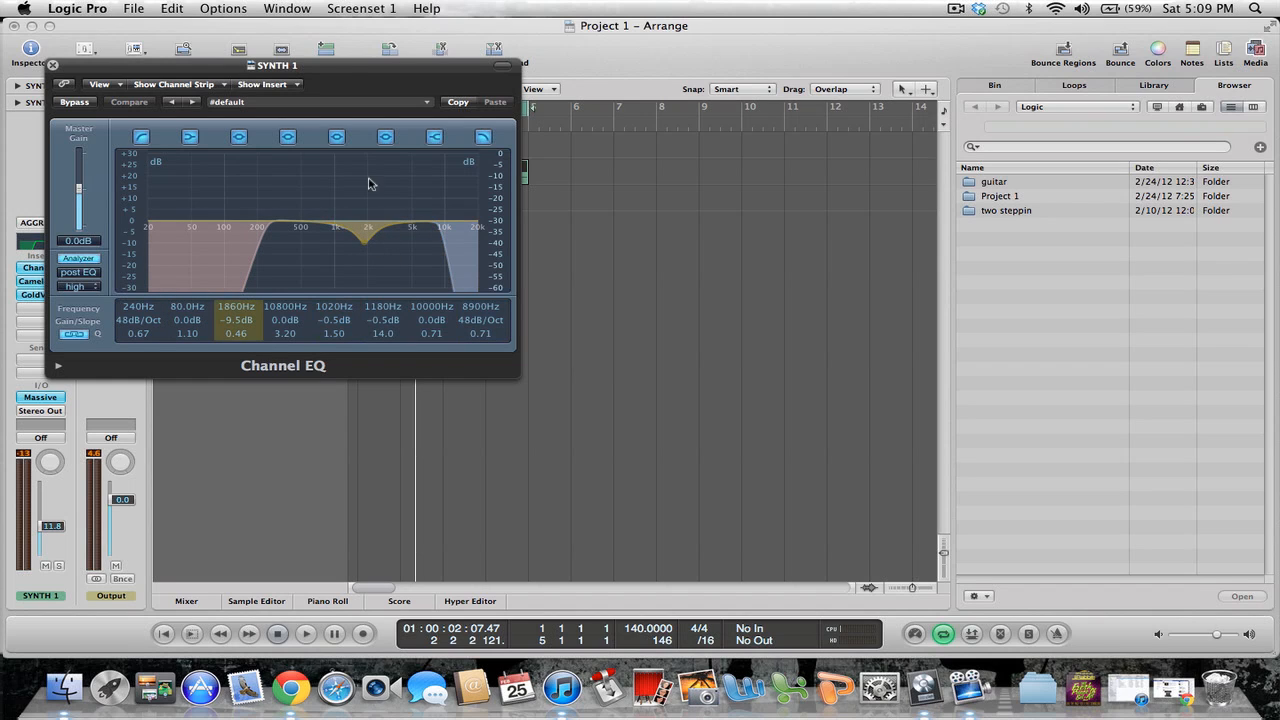
drag(350, 72, 645, 48)
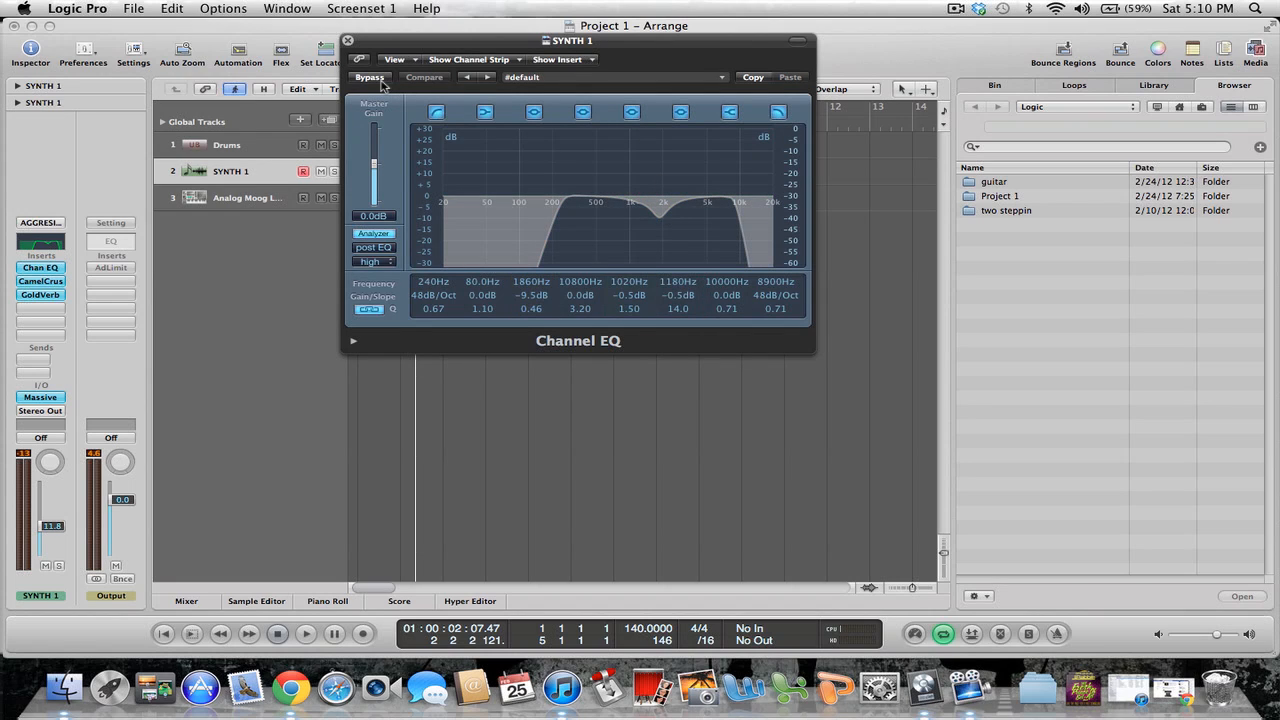
click(380, 80)
key(space)
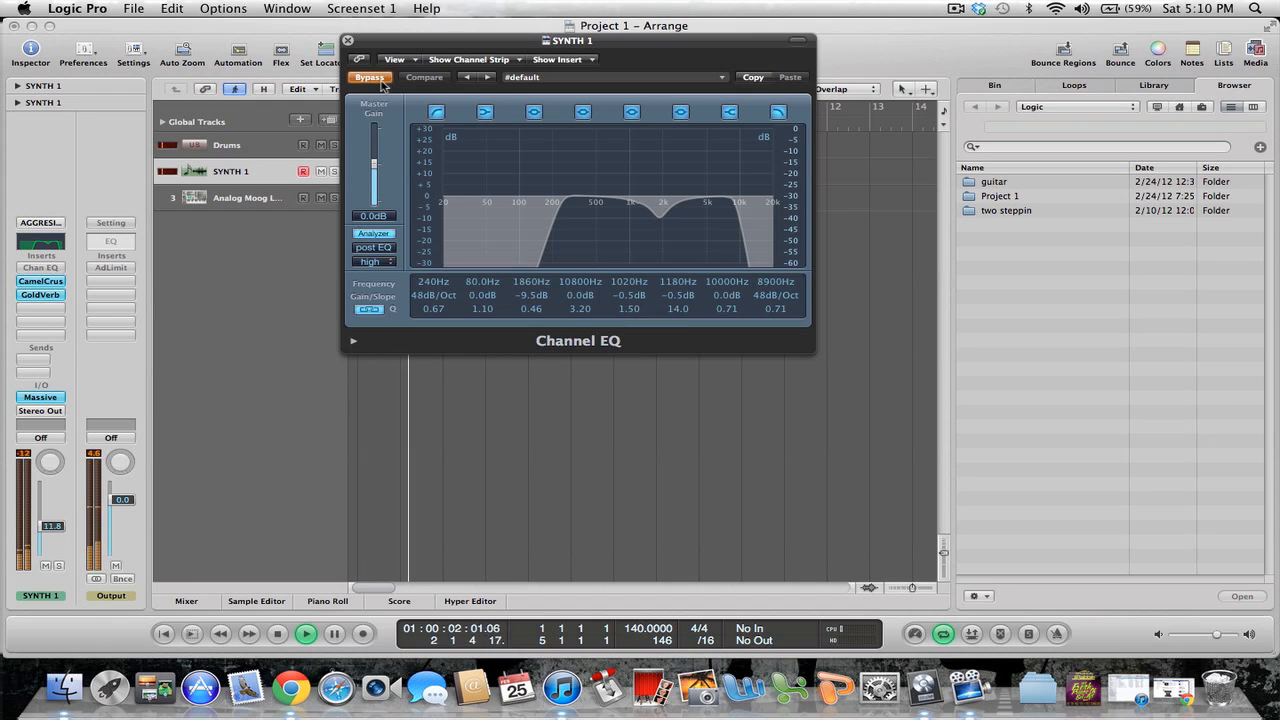
key(space)
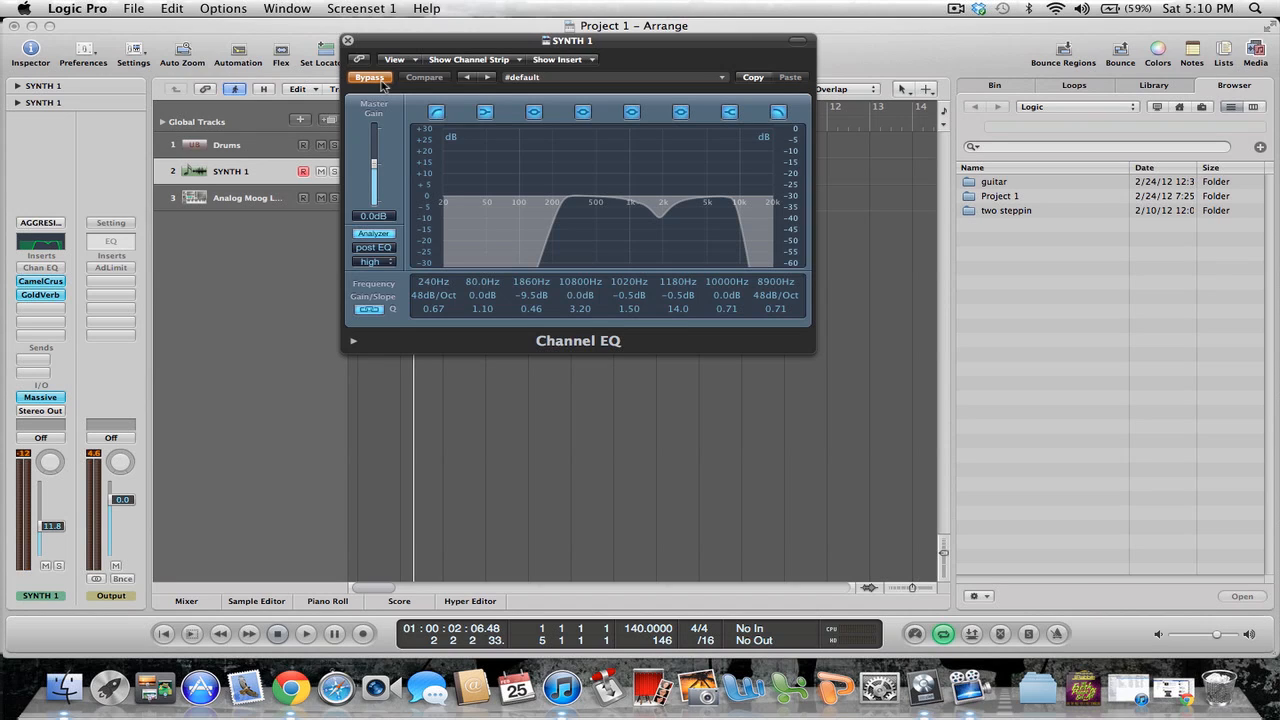
click(371, 78)
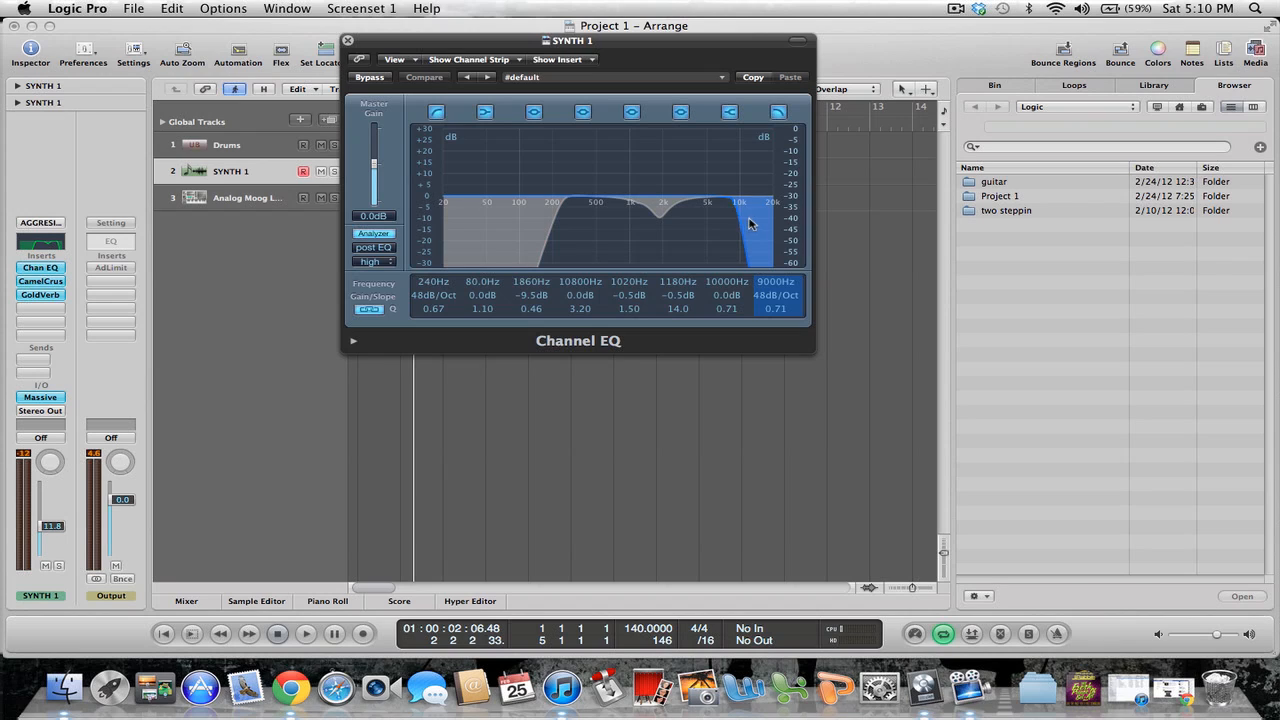
Set the high cut in SYNTH 1's Channel EQ to 9600 Hz and play the loop with the EQ active
drag(752, 223, 748, 225)
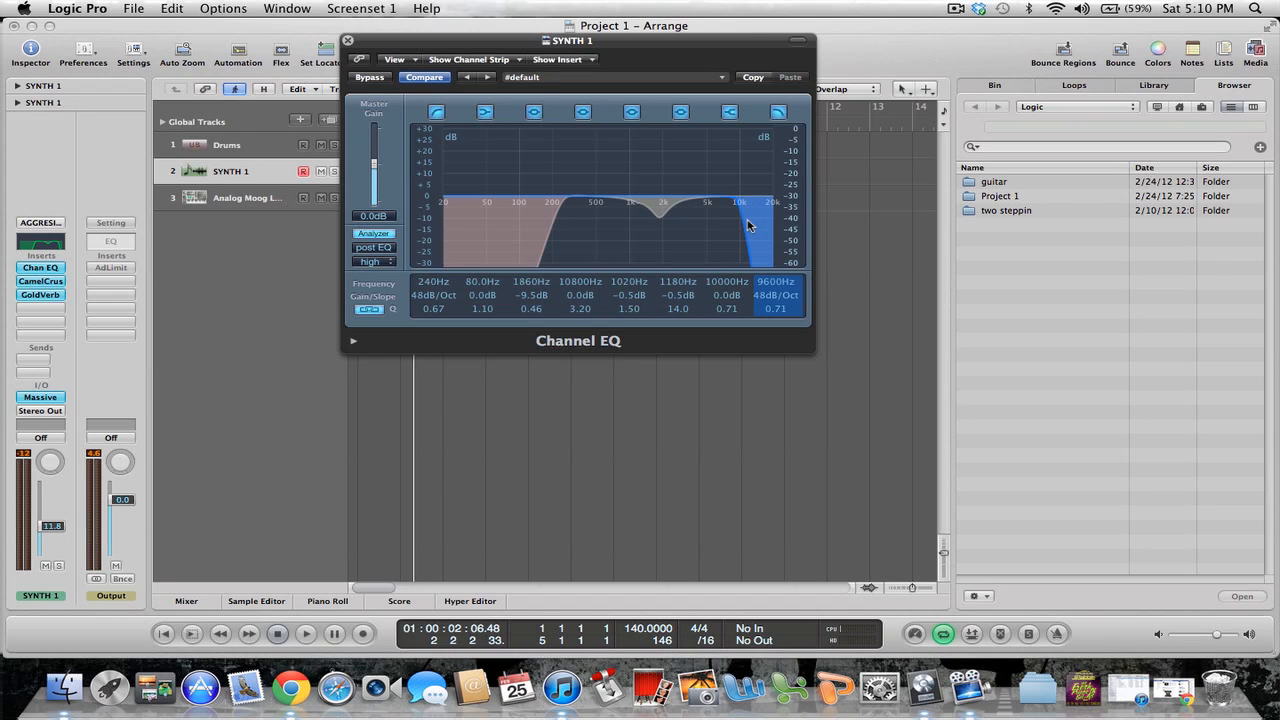
key(space)
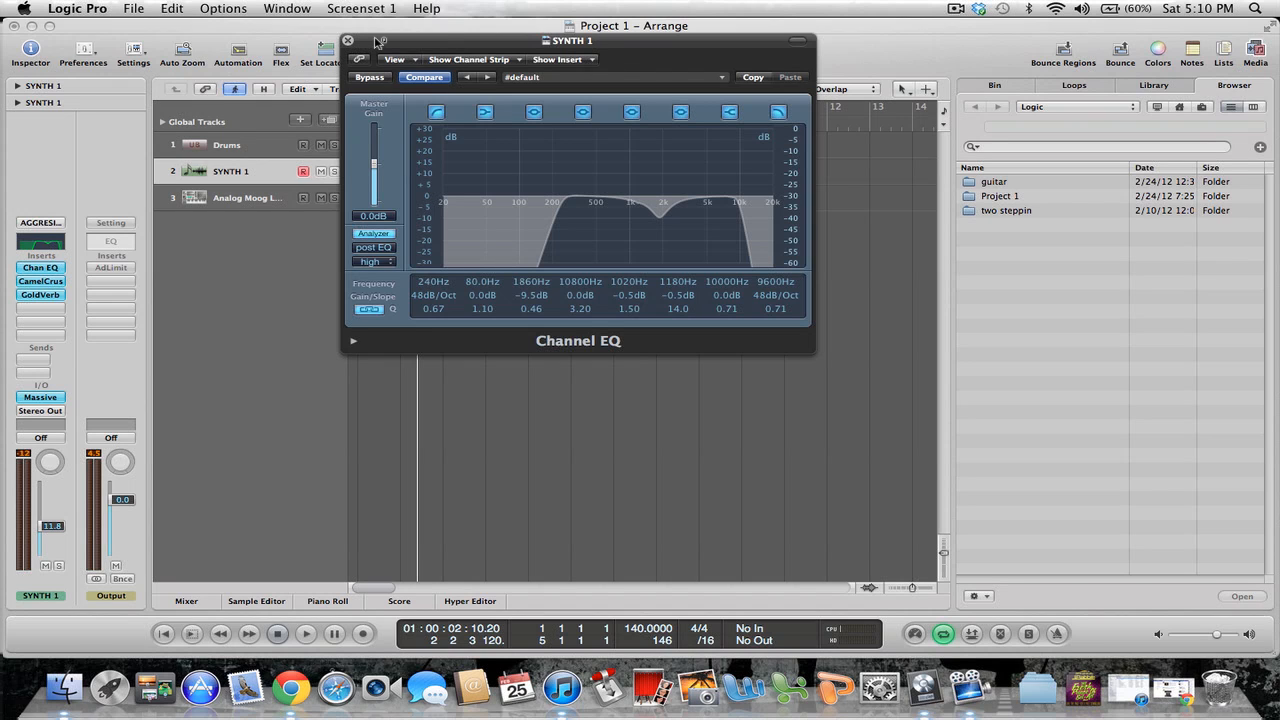
mouse_move(375, 40)
mouse_down()
mouse_move(355, 28)
mouse_move(482, 44)
mouse_move(380, 44)
mouse_up()
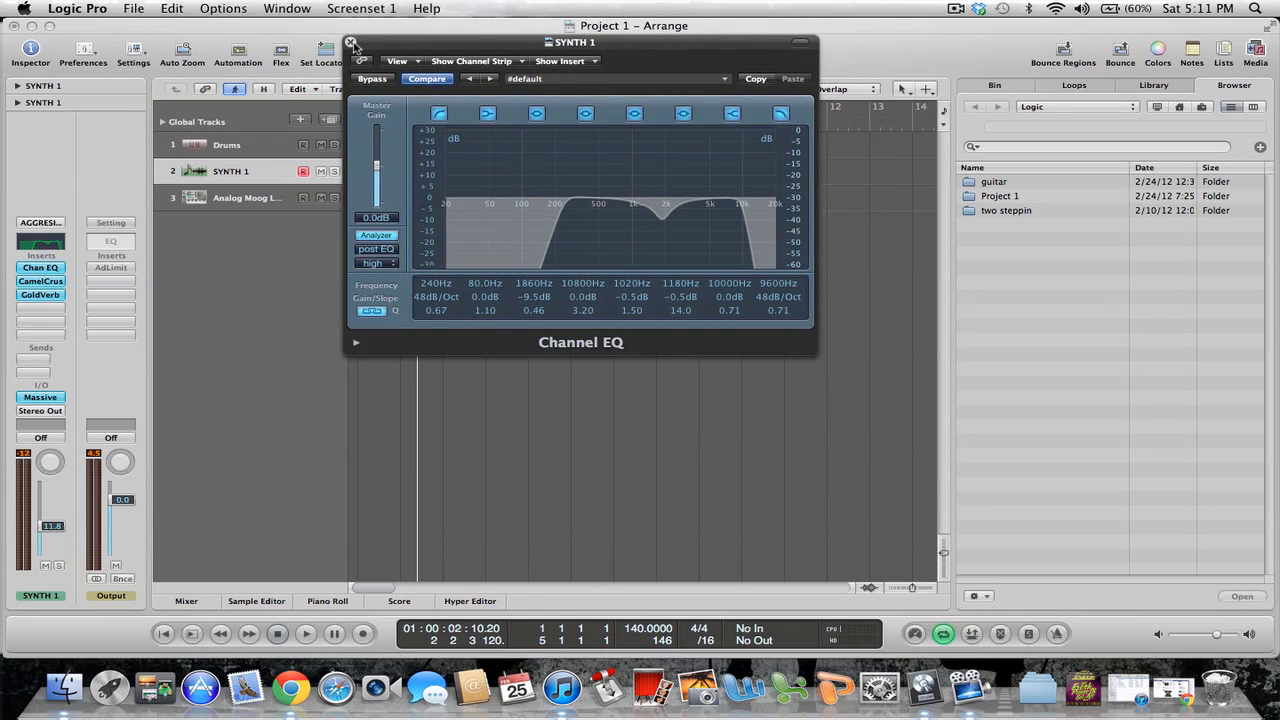
click(948, 7)
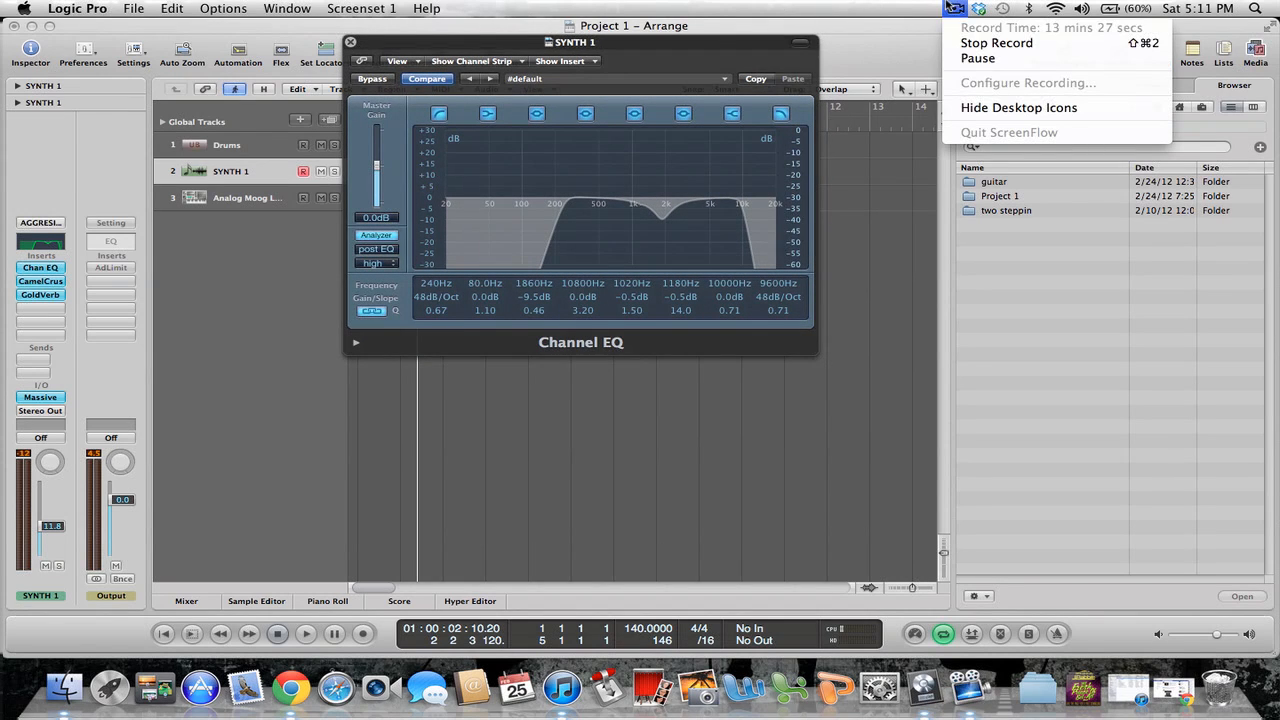